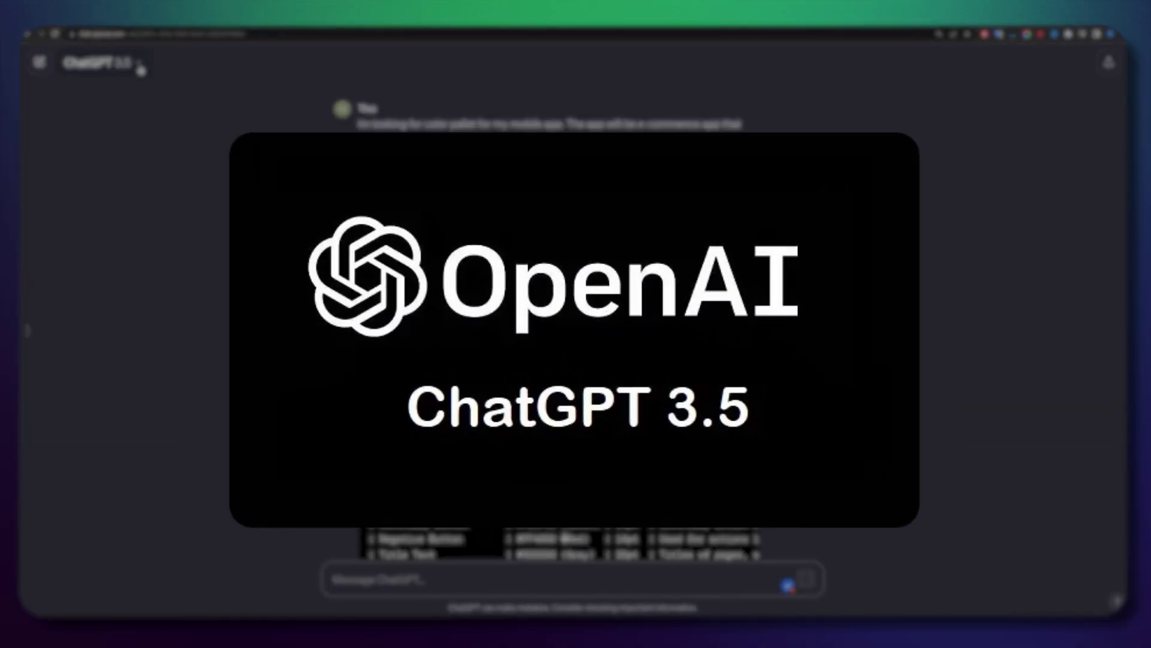
# Step: Review the palette prompt for the candle e-commerce app and ChatGPT's first color table with its explanations
pyautogui.click(137, 66)
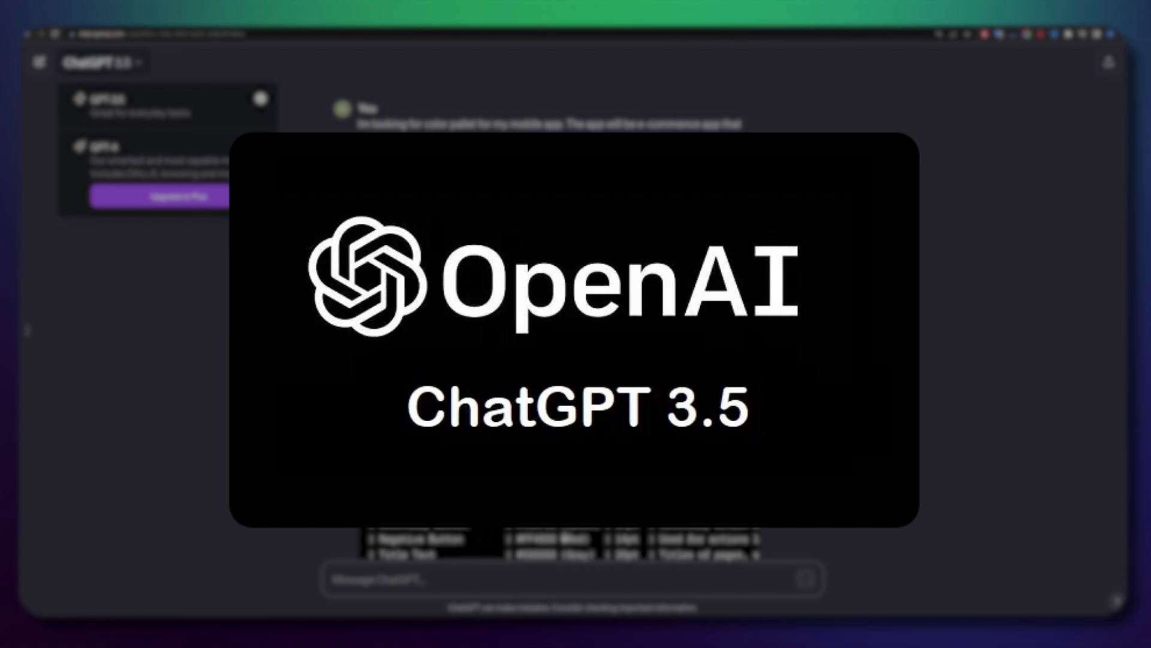
pyautogui.press('Escape')
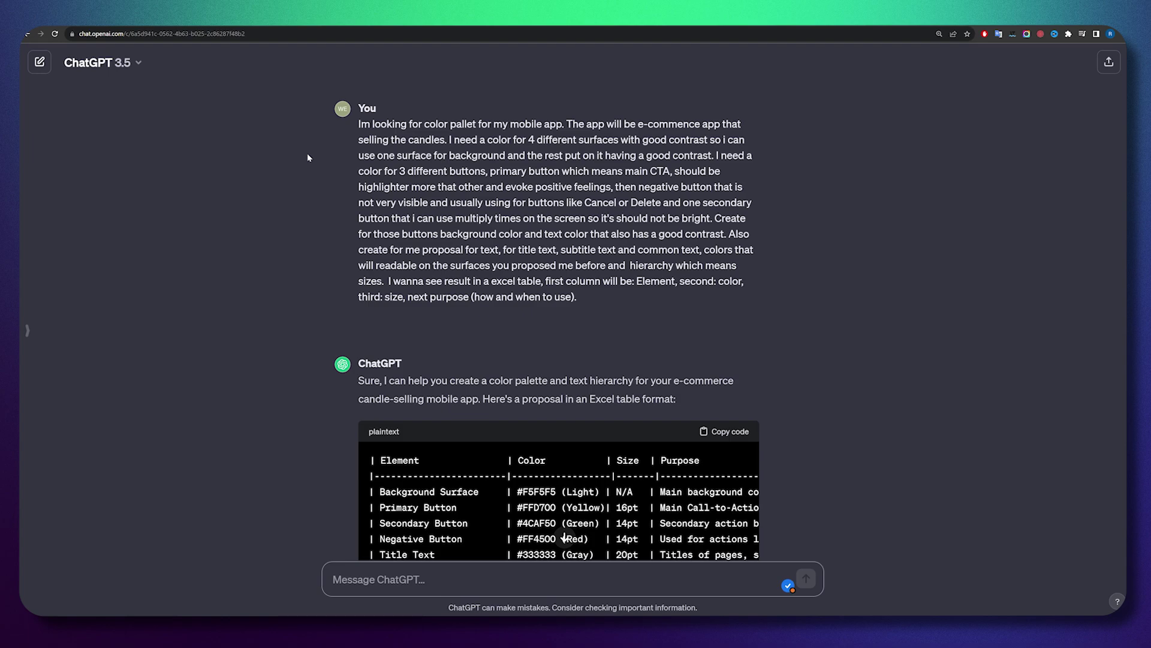
pyautogui.moveTo(579, 297); pyautogui.dragTo(392, 139)
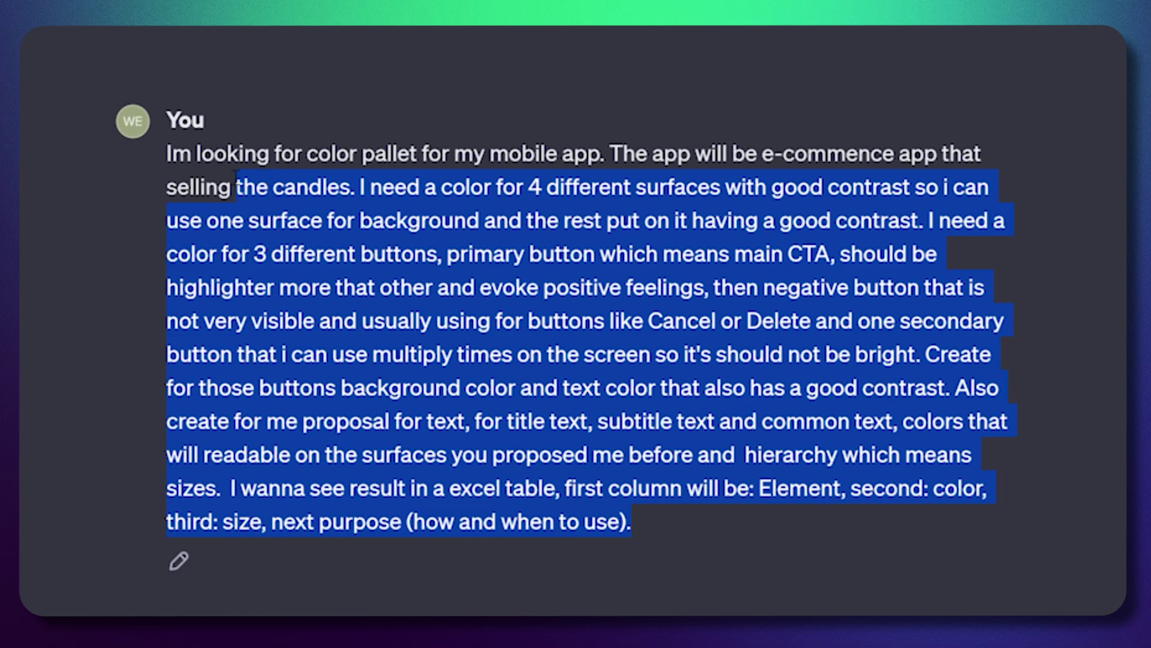
pyautogui.moveTo(235, 180); pyautogui.dragTo(169, 154)
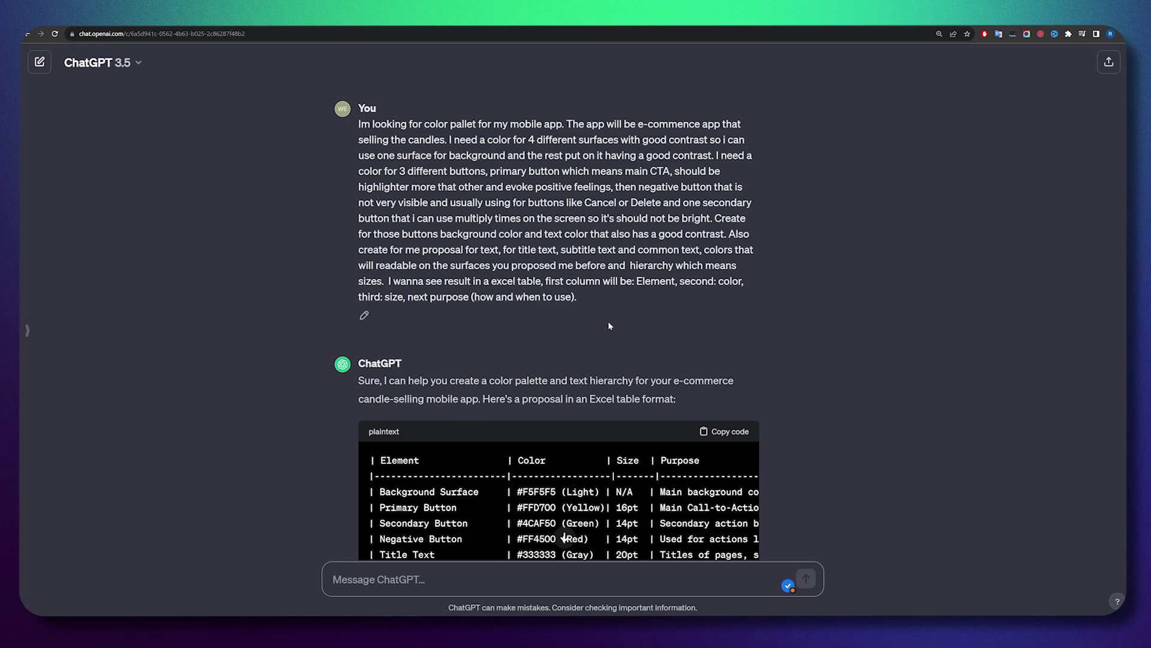
pyautogui.scroll(-3, 591, 315)
pyautogui.scroll(3, 585, 311)
pyautogui.scroll(-3, 584, 307)
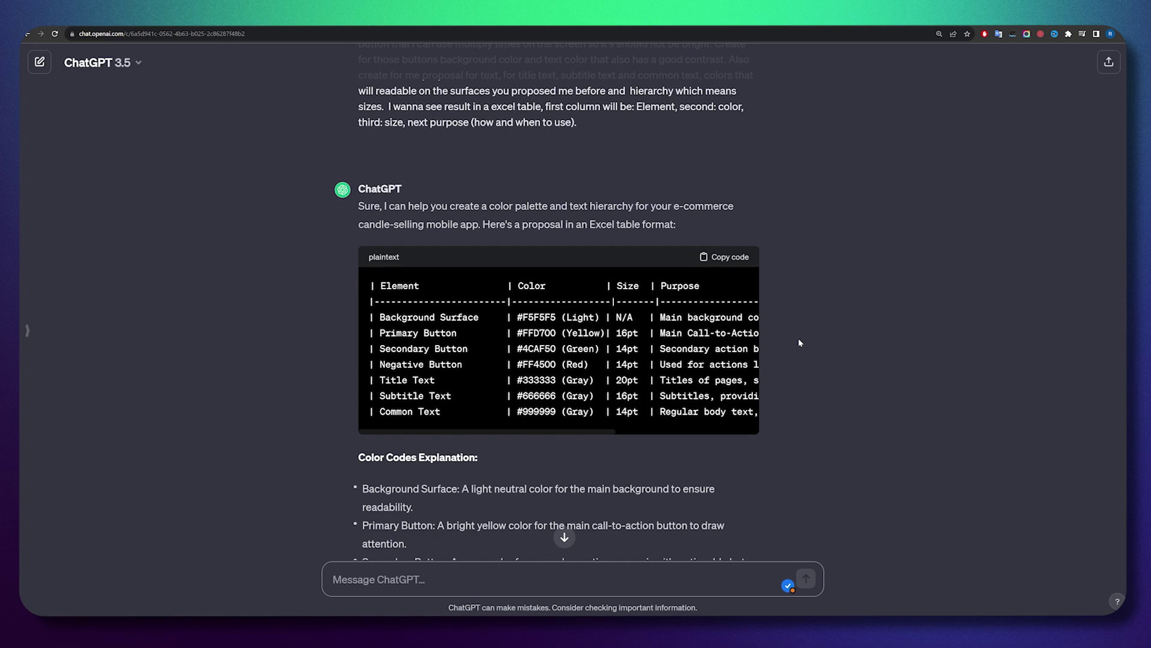
pyautogui.scroll(-7, 795, 346)
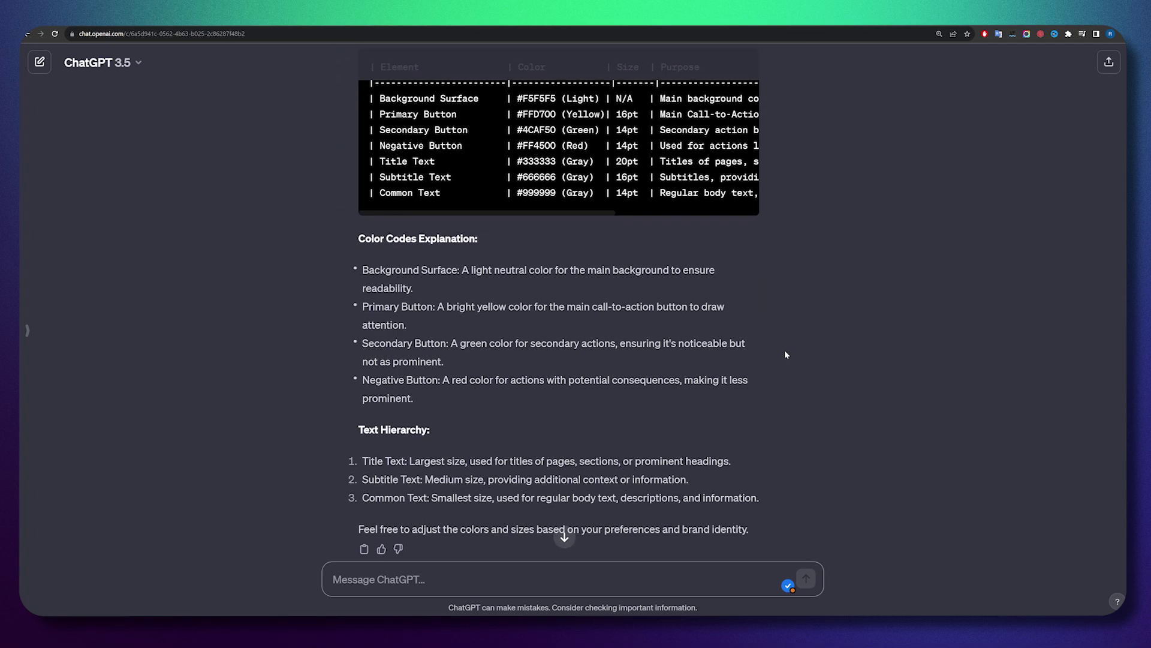
pyautogui.scroll(-6, 727, 437)
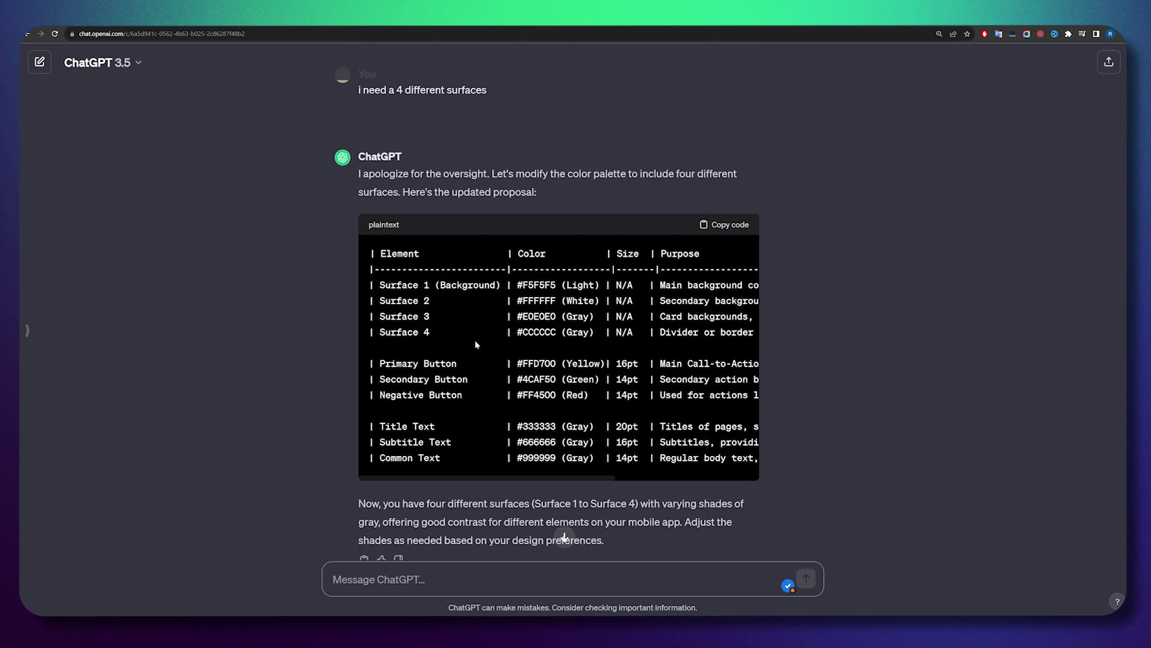
# Step: Examine the updated palette table with four surfaces, including its purpose column and the secondary button color
pyautogui.scroll(-1, 546, 315)
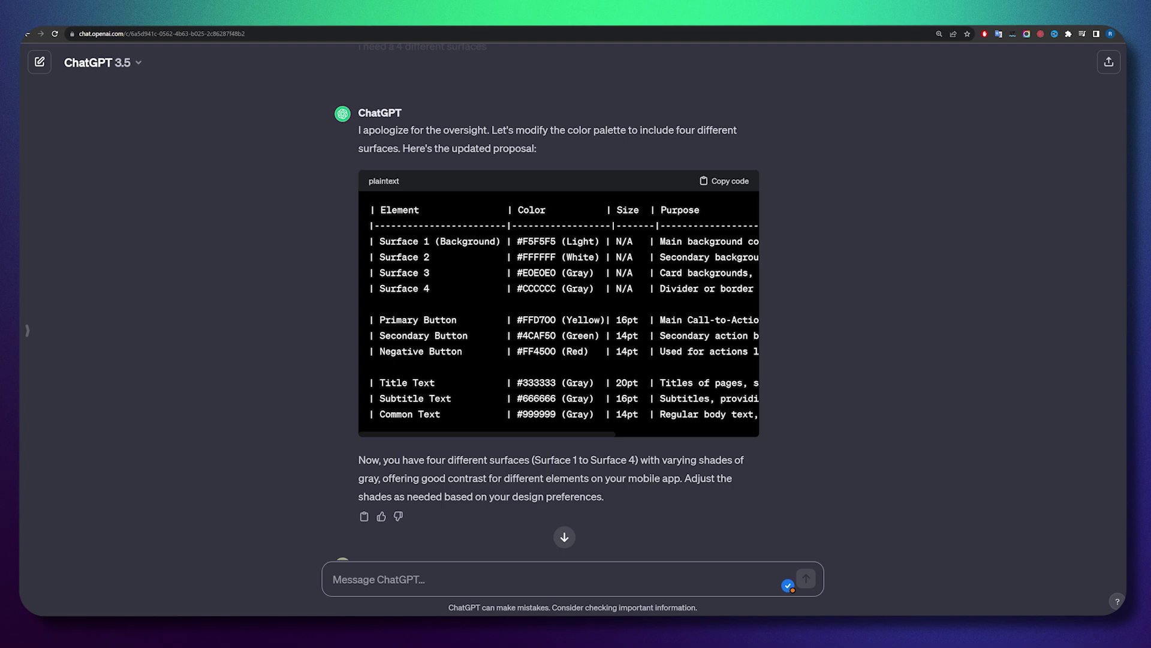
pyautogui.moveTo(574, 433); pyautogui.dragTo(674, 440)
pyautogui.hscroll(2, 609, 430)
pyautogui.hscroll(-5, 660, 431)
pyautogui.scroll(-3, 559, 428)
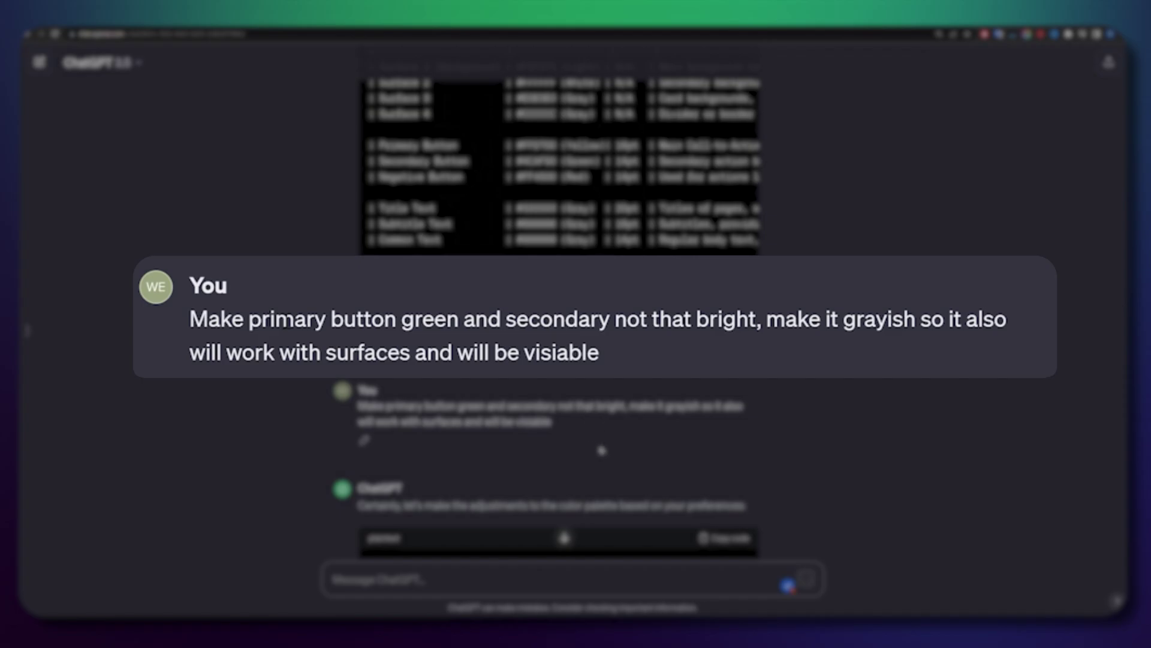
pyautogui.scroll(2, 588, 448)
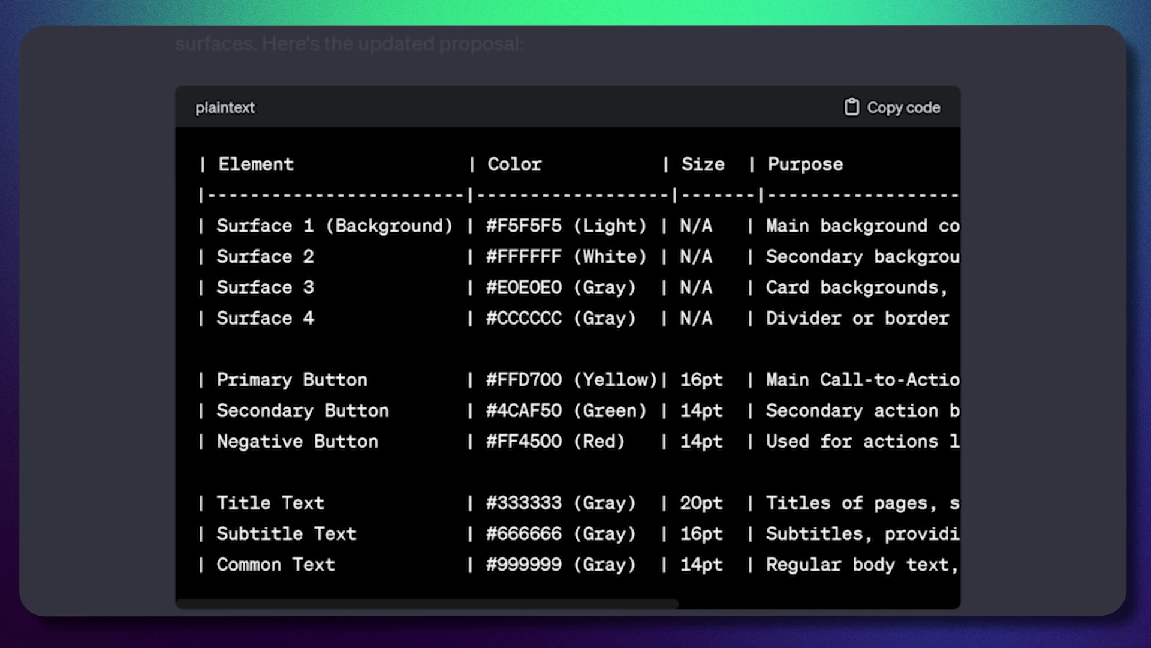
pyautogui.doubleClick(610, 410)
pyautogui.click(610, 410)
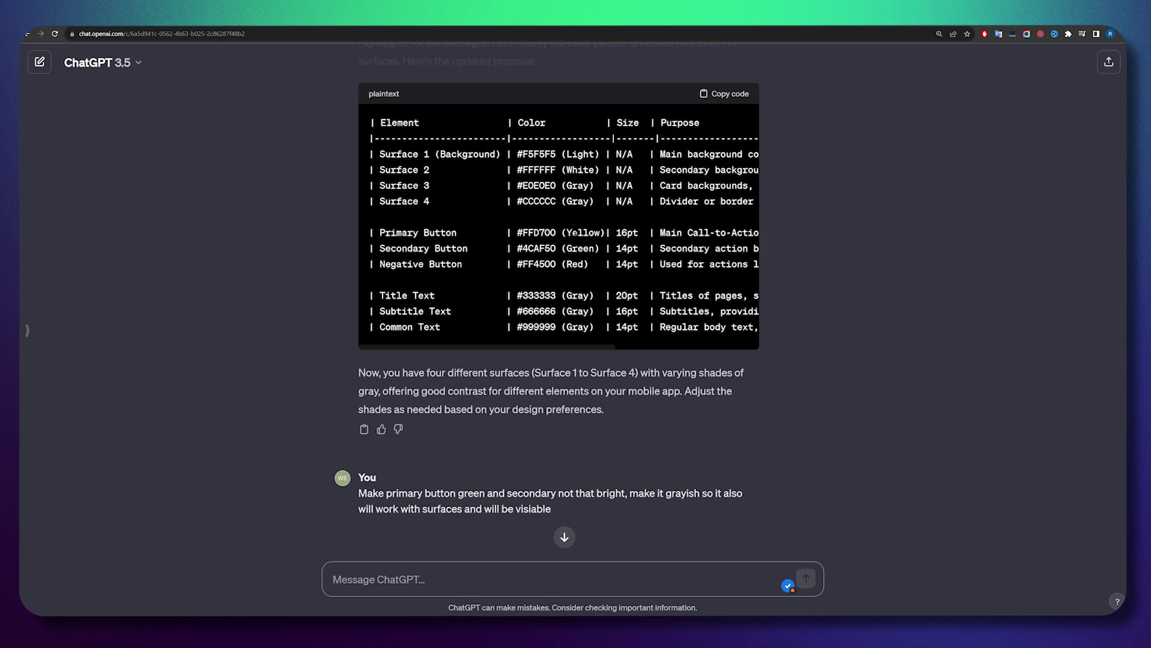
# Step: Review the palette revised for a green primary and grayish secondary button, plus the proposed button text colors
pyautogui.scroll(-9, 574, 359)
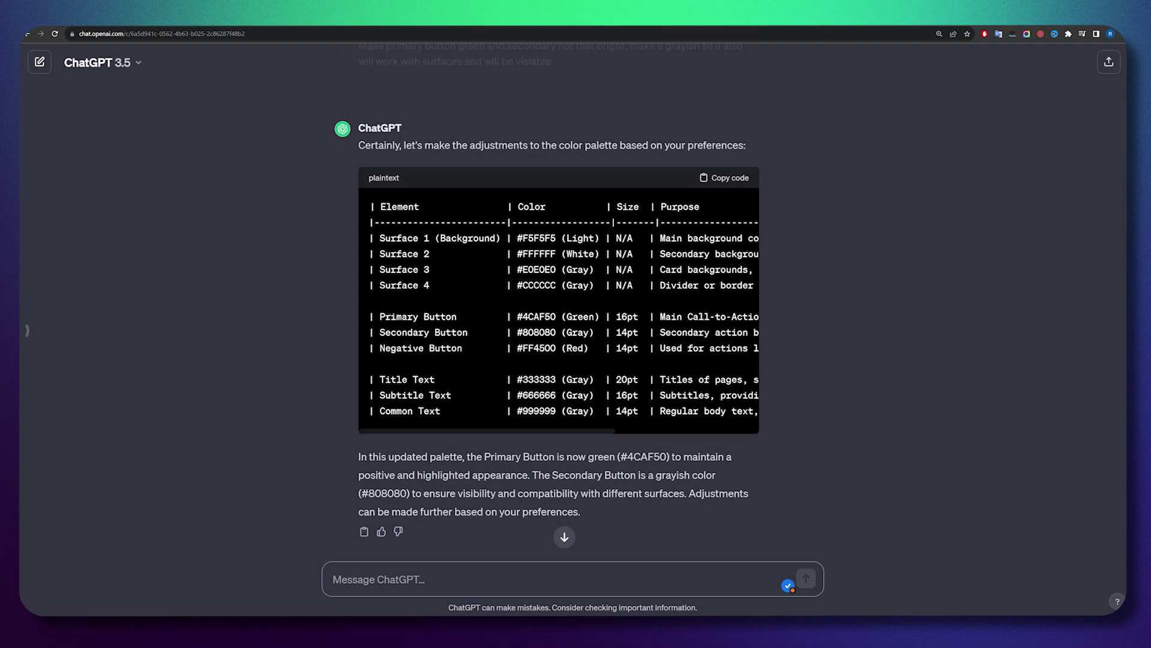
pyautogui.scroll(-5, 573, 360)
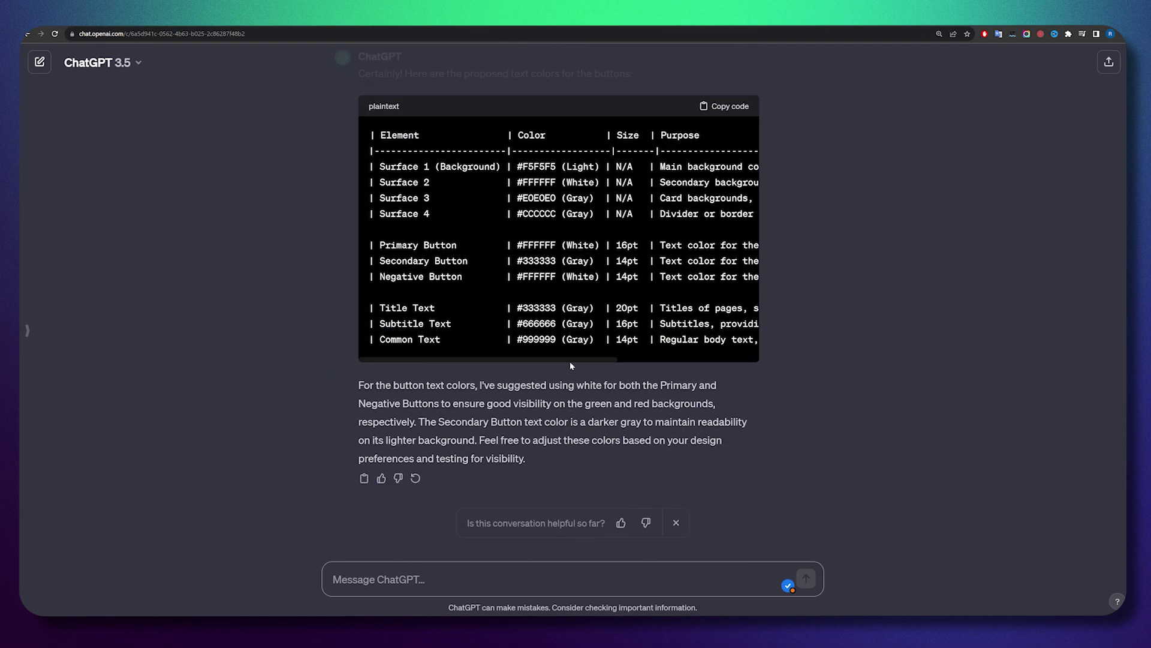
pyautogui.scroll(1, 571, 366)
pyautogui.scroll(10, 569, 374)
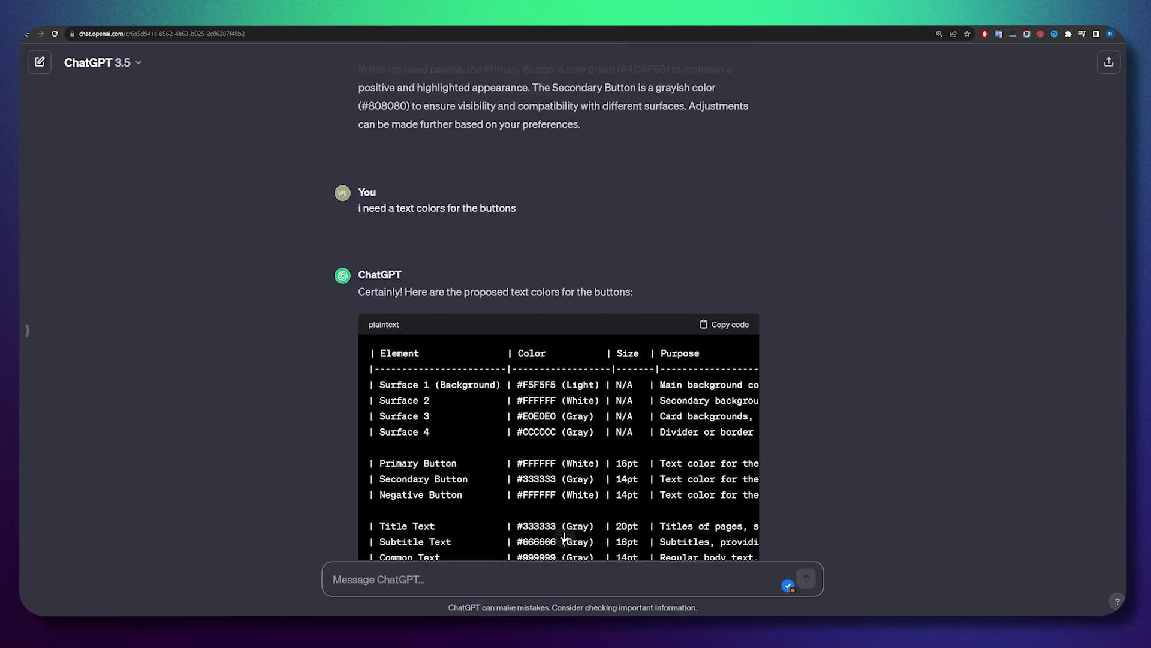
pyautogui.doubleClick(536, 243)
pyautogui.click(536, 243)
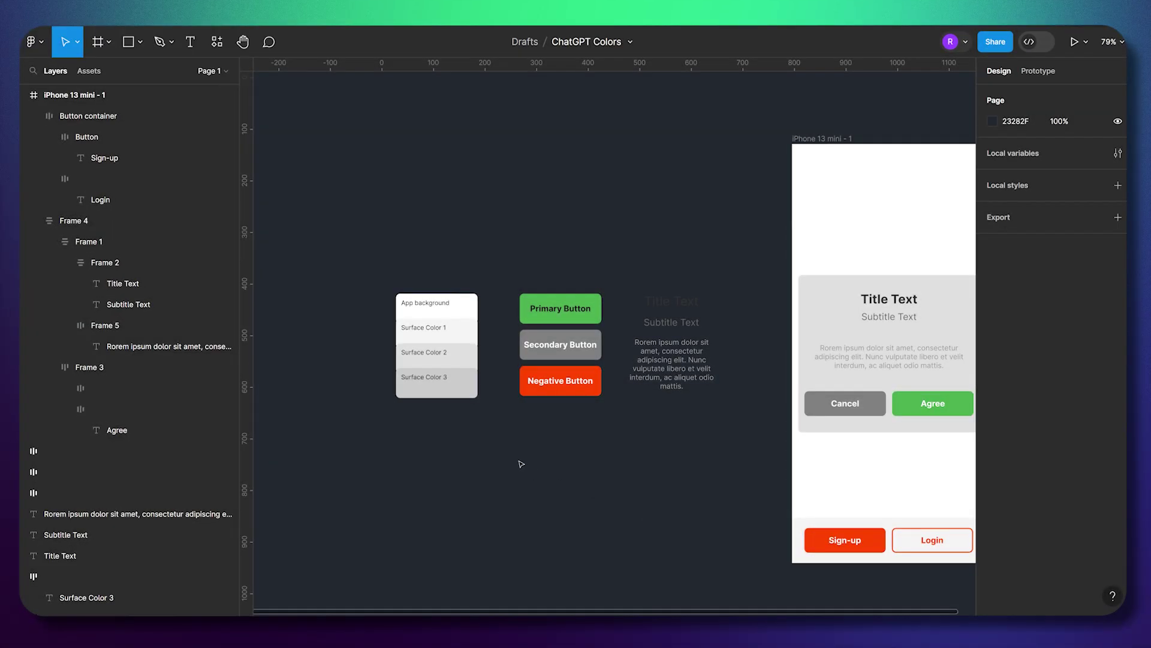
# Step: Switch to Figma and compare the palette swatches with the surface color codes in the ChatGPT table
pyautogui.scroll(5, 383, 324)
pyautogui.moveTo(385, 233); pyautogui.dragTo(668, 534)
pyautogui.click(668, 534)
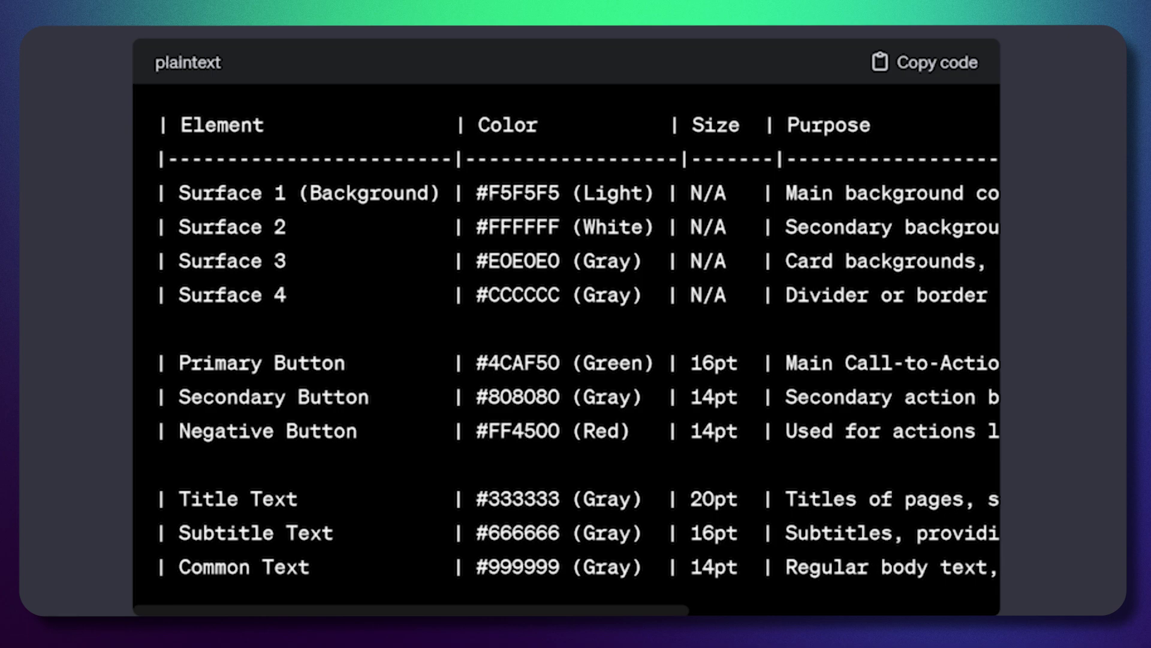
pyautogui.moveTo(489, 193); pyautogui.dragTo(560, 193)
pyautogui.moveTo(488, 227); pyautogui.dragTo(560, 226)
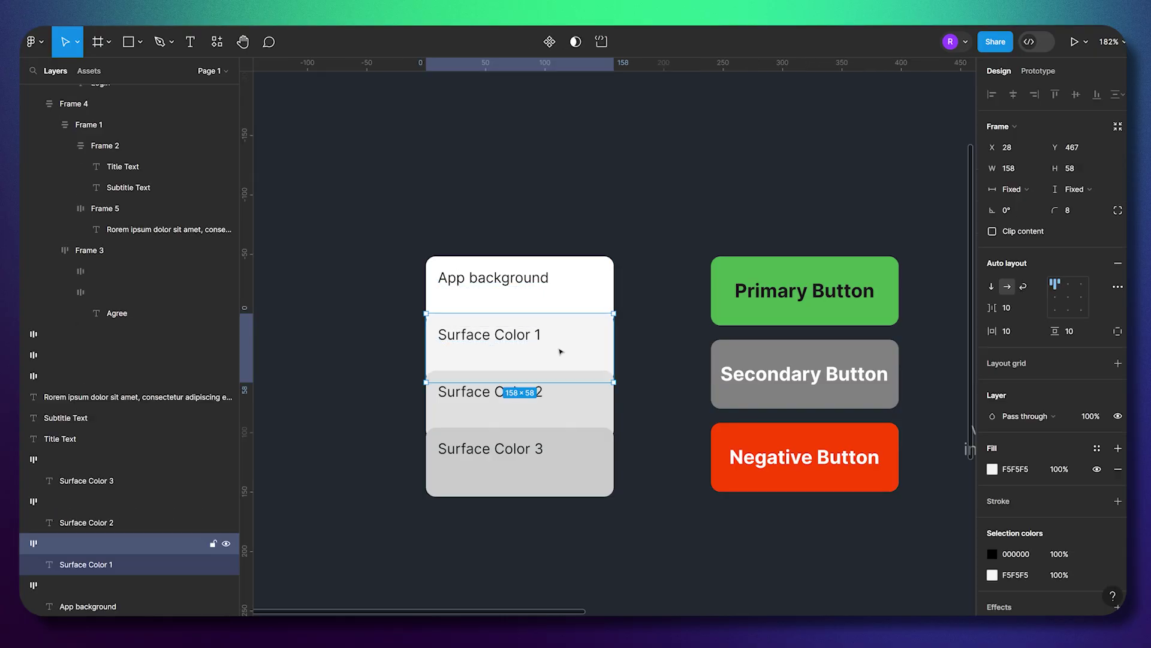
# Step: Try moving the Surface Color 1 swatch above App background and sending App background to the back
pyautogui.moveTo(560, 344); pyautogui.dragTo(573, 272)
pyautogui.rightClick(566, 293)
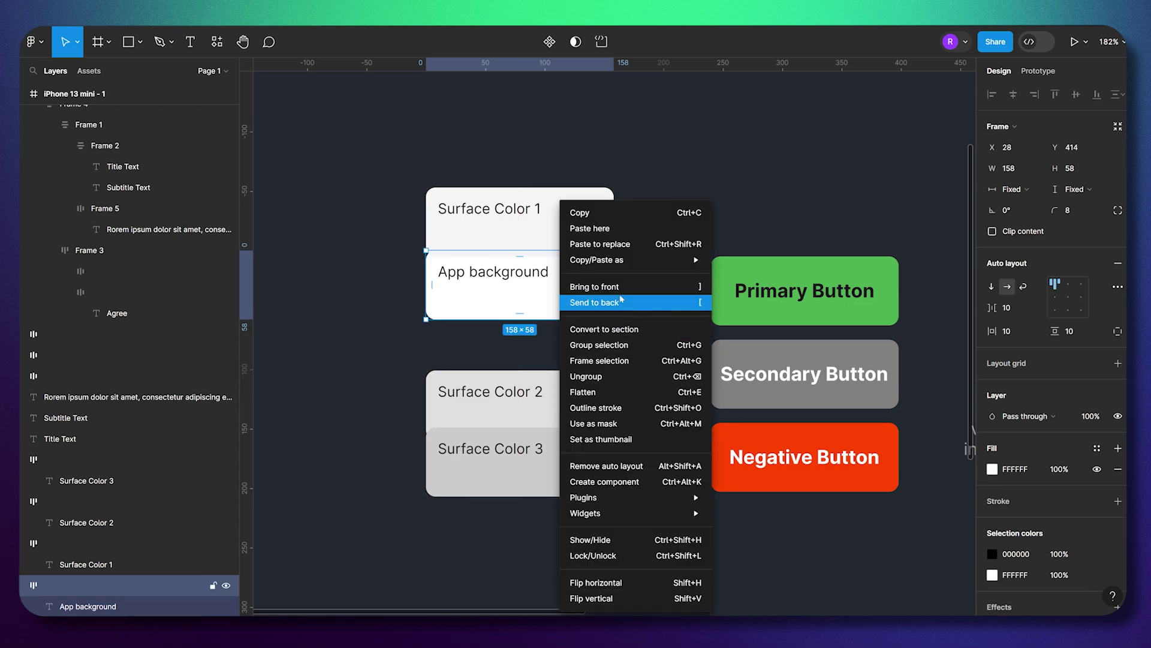
pyautogui.click(622, 300)
pyautogui.moveTo(563, 285); pyautogui.dragTo(562, 260)
pyautogui.click(640, 230)
pyautogui.click(588, 260)
pyautogui.moveTo(613, 298); pyautogui.dragTo(642, 263)
pyautogui.click(643, 270)
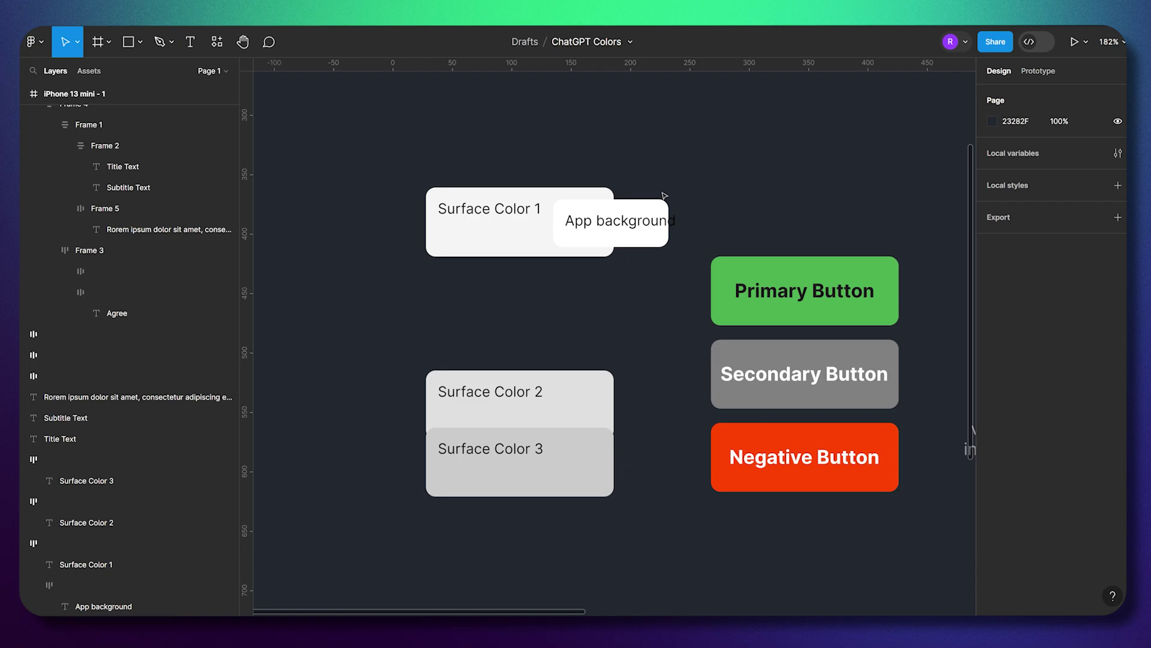
# Step: Undo the rearrangement of the App background and Surface Color 1 swatches
pyautogui.moveTo(664, 195); pyautogui.dragTo(653, 167)
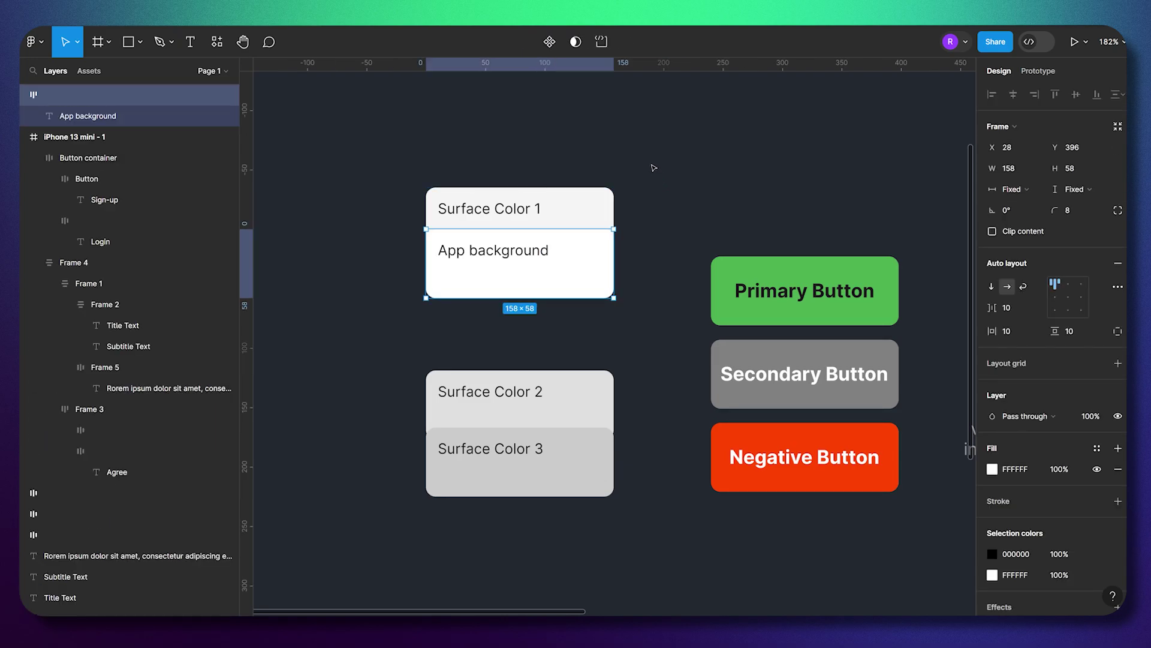
pyautogui.click(653, 168)
pyautogui.press('Tab')
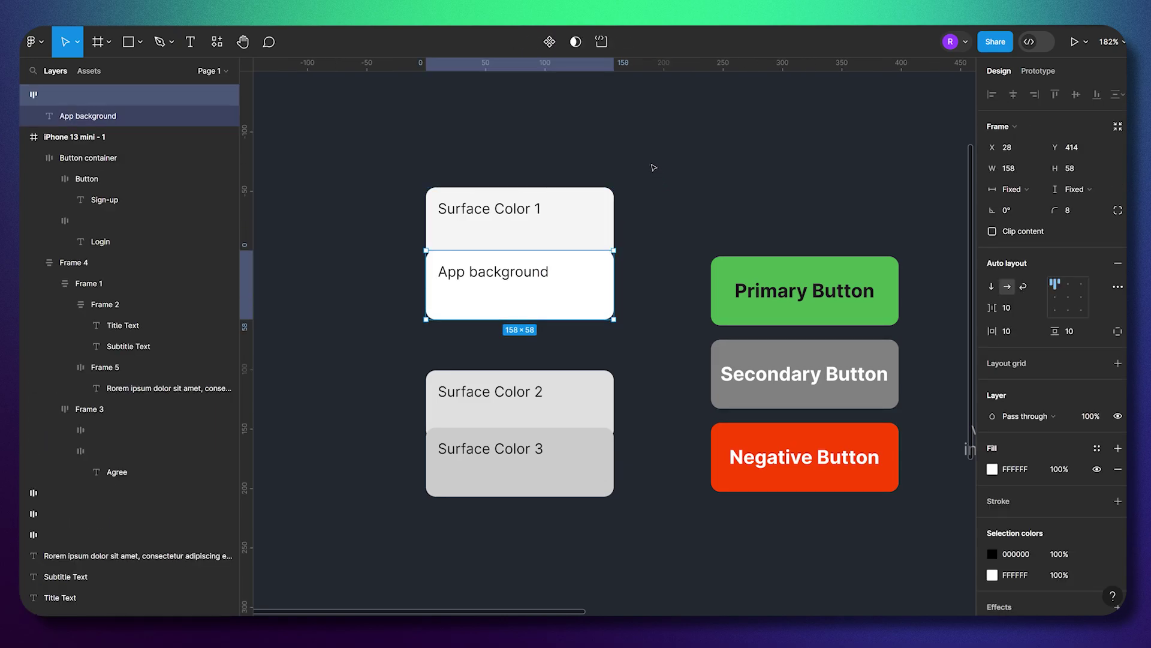
pyautogui.hotkey('shift', 'Tab')
pyautogui.press('Down')
pyautogui.click(601, 201)
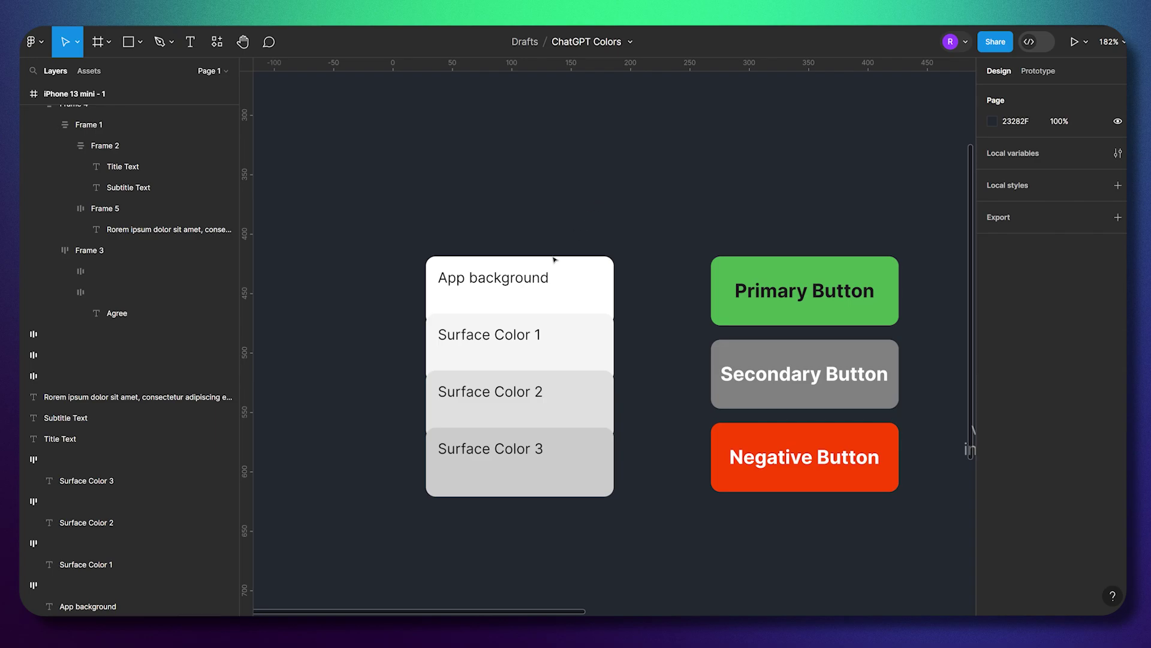
# Step: Examine the four surface color swatches and the primary, secondary and negative button samples
pyautogui.scroll(-1, 639, 303)
pyautogui.moveTo(642, 498); pyautogui.dragTo(420, 282)
pyautogui.click(345, 351)
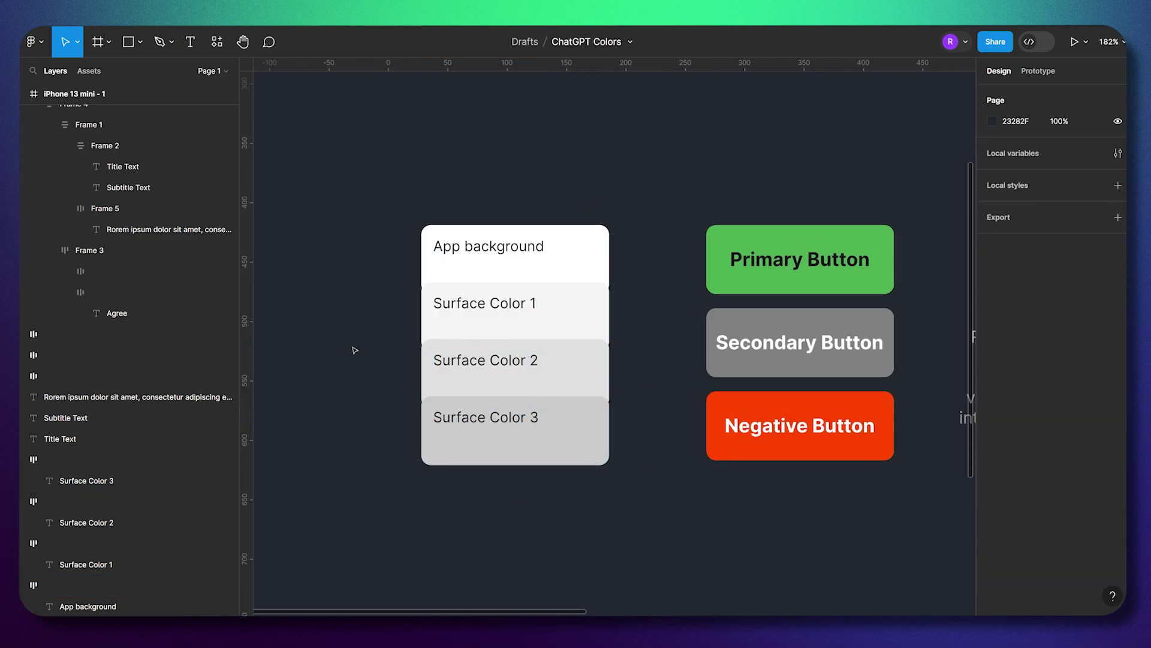
pyautogui.moveTo(373, 188); pyautogui.dragTo(537, 383)
pyautogui.click(645, 517)
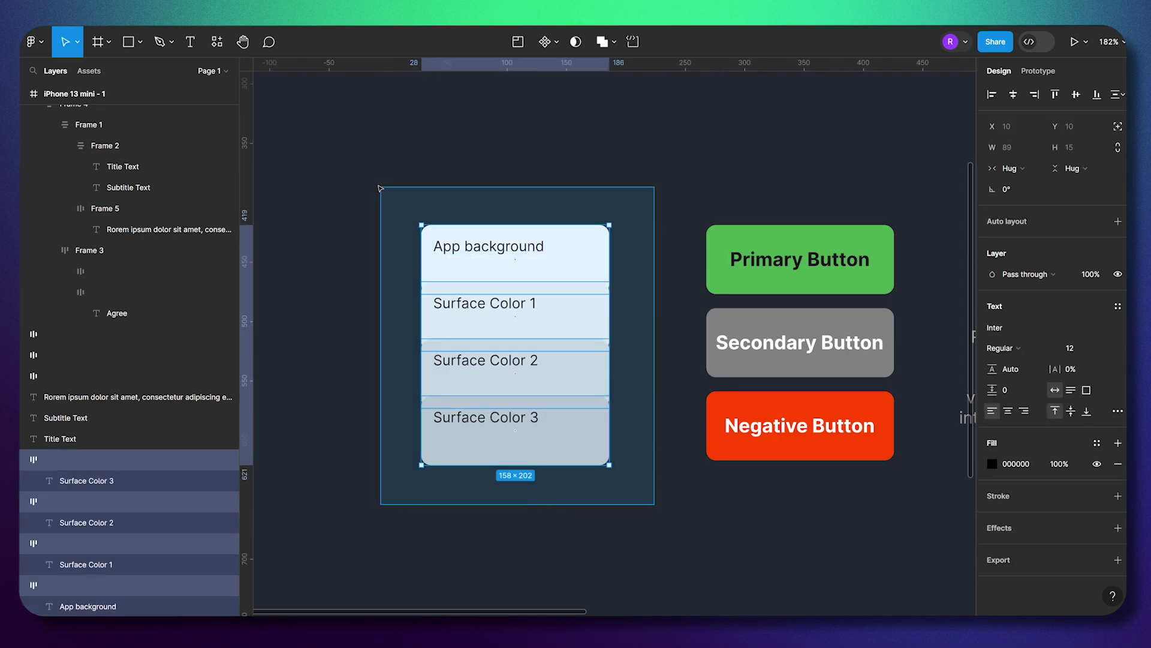
pyautogui.click(644, 517)
pyautogui.hscroll(5, 636, 248)
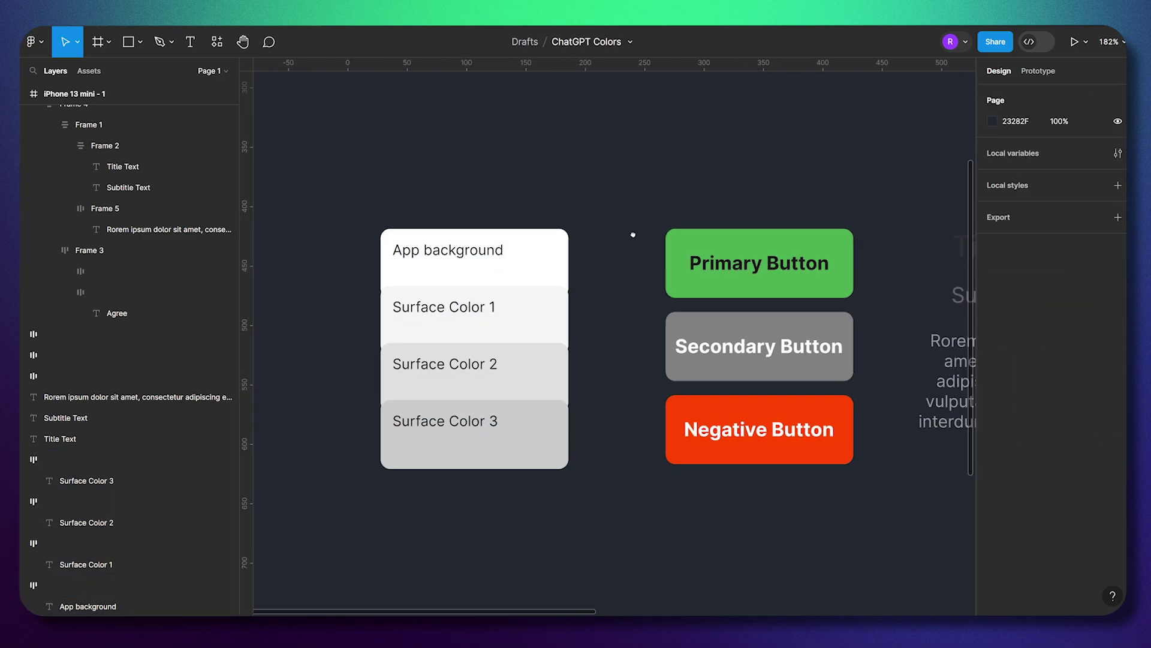
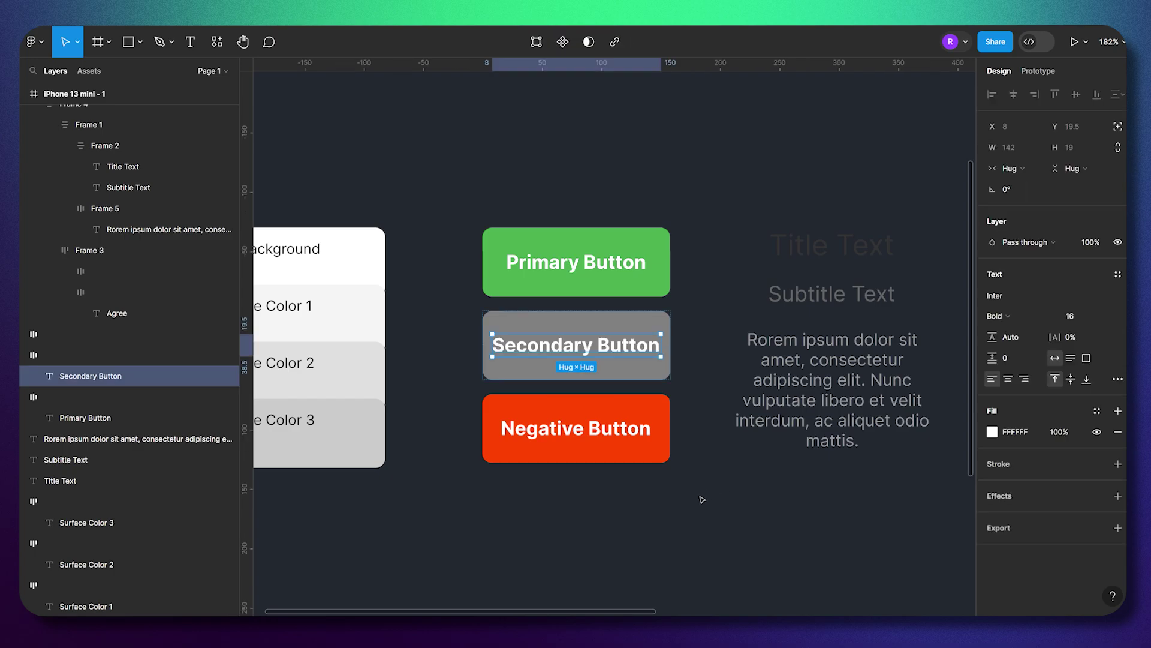
pyautogui.hscroll(2, 465, 357)
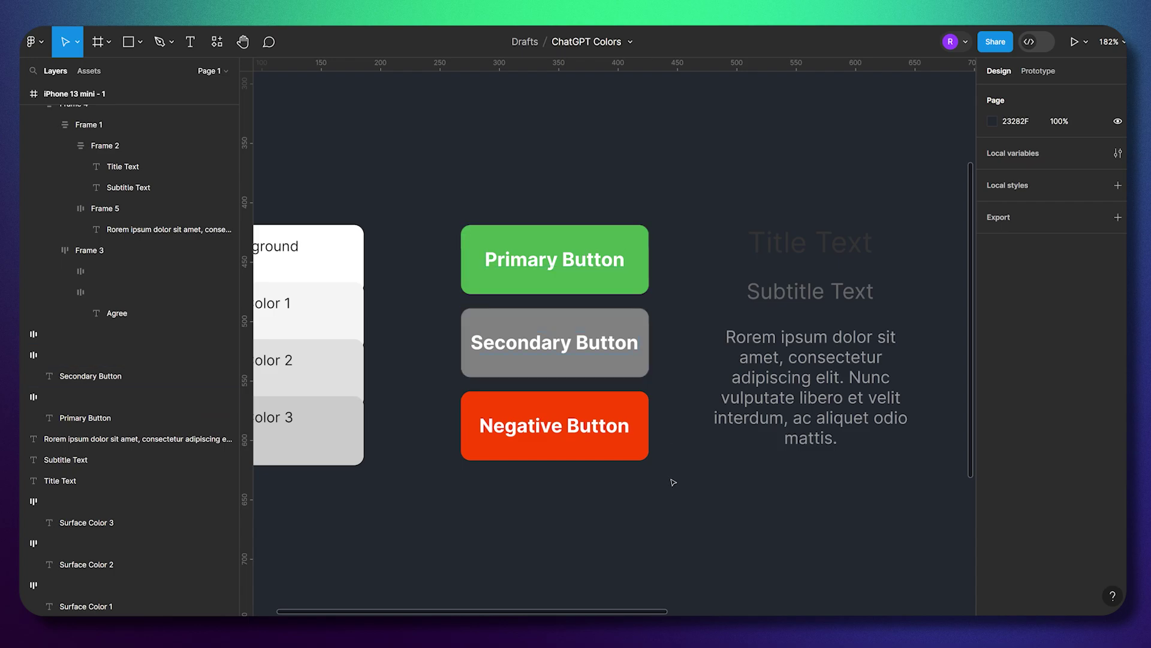
pyautogui.scroll(-3, 673, 480)
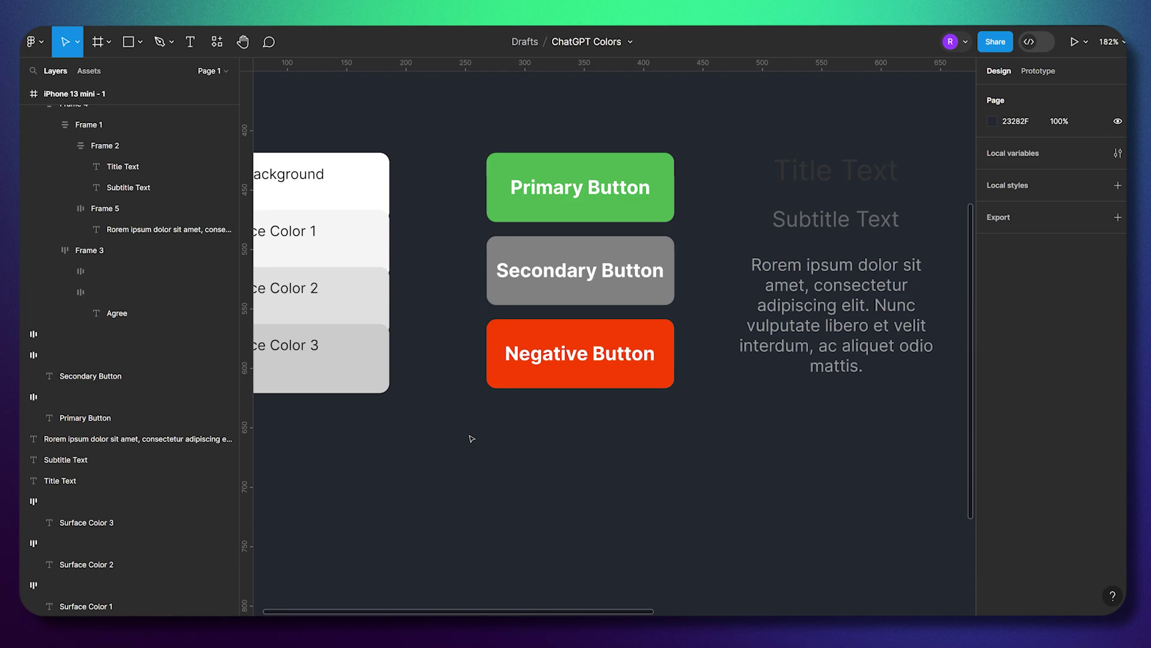
pyautogui.hscroll(5, 472, 438)
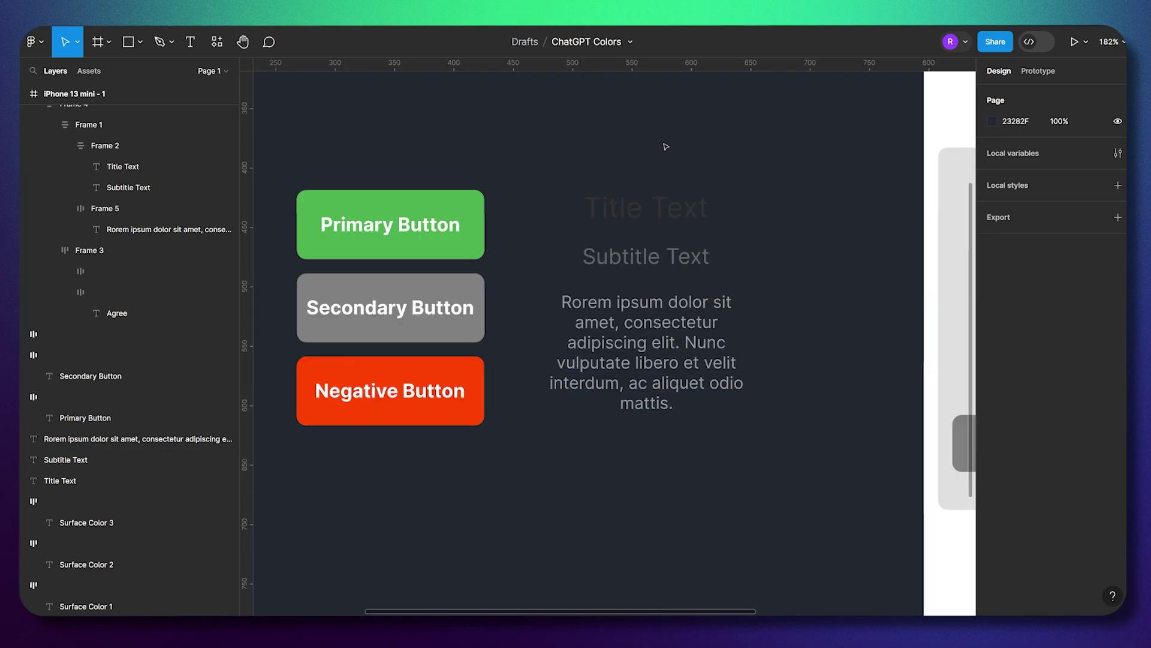
# Step: Inspect the fill color and font size of the body, subtitle and title text samples
pyautogui.moveTo(564, 142); pyautogui.dragTo(775, 437)
pyautogui.click(771, 444)
pyautogui.moveTo(538, 158); pyautogui.dragTo(781, 432)
pyautogui.click(781, 457)
pyautogui.click(635, 371)
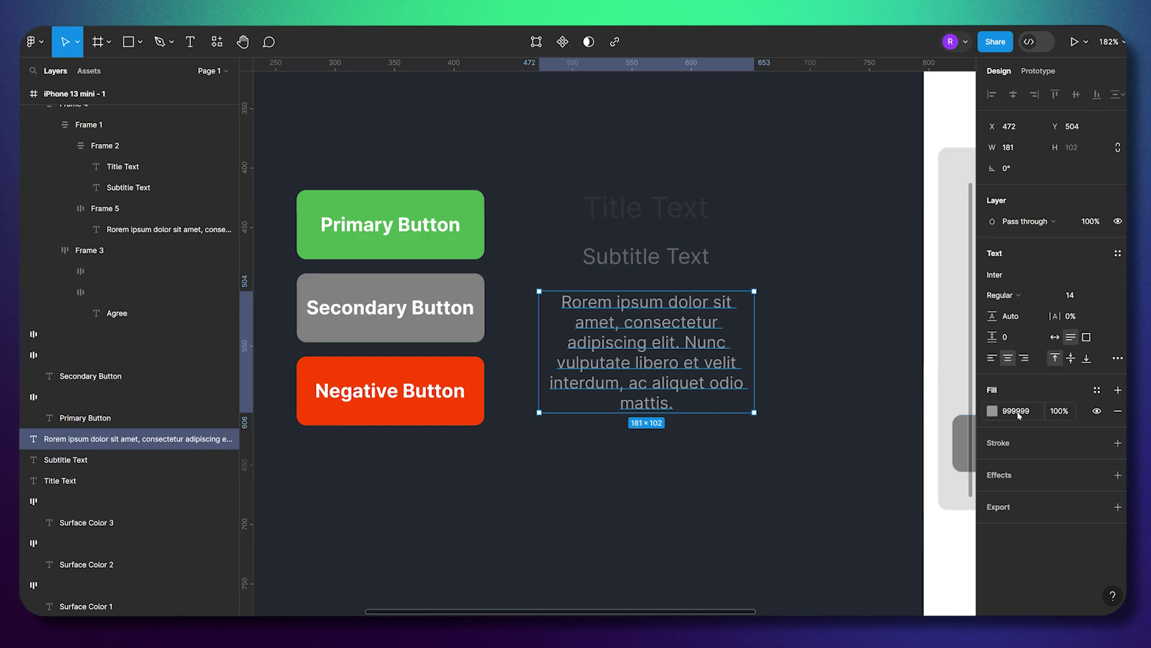
pyautogui.click(682, 268)
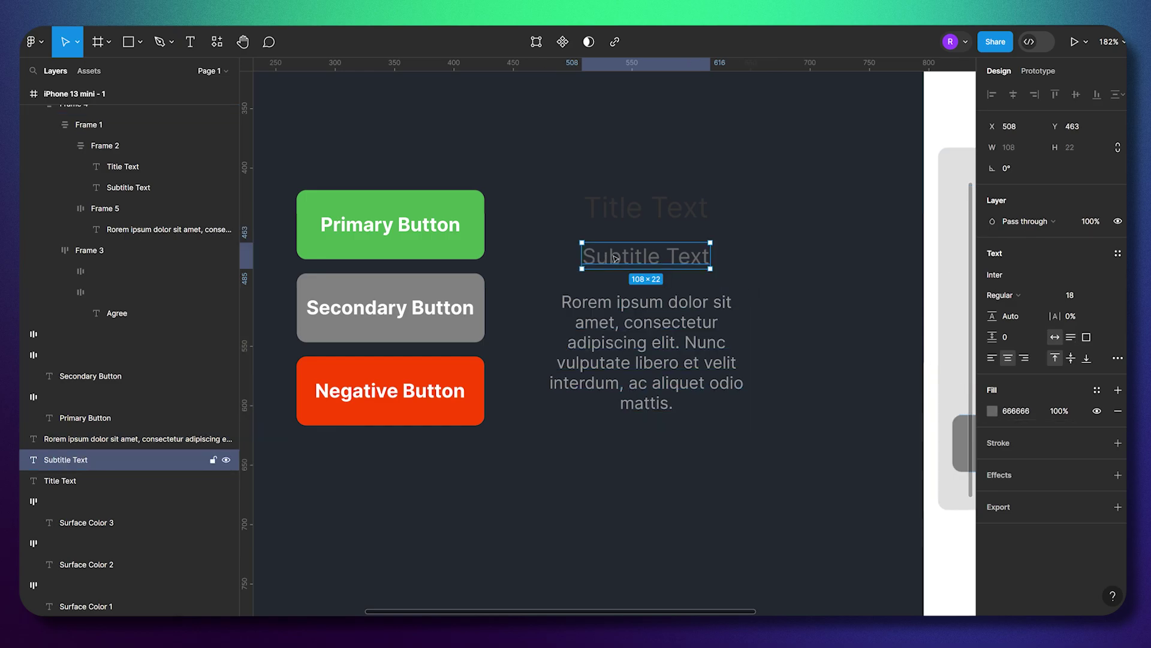
pyautogui.press('Tab')
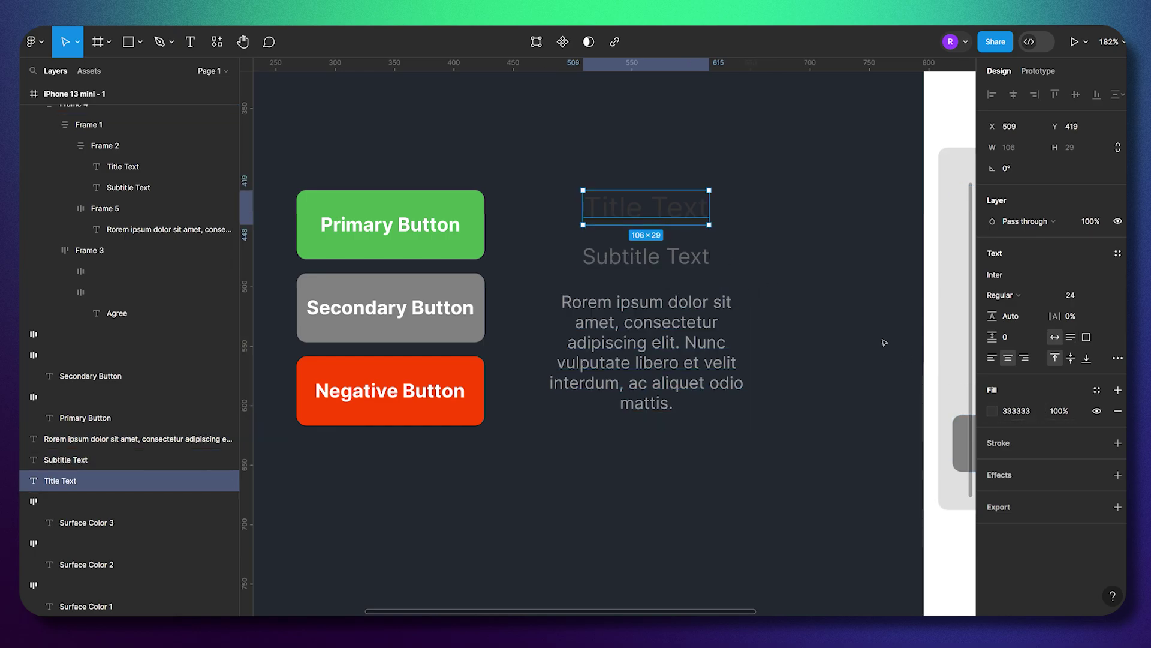
pyautogui.click(732, 475)
# Step: Examine the phone mockup's bottom button container and its Sign-up button, including their fill colors
pyautogui.scroll(-5, 607, 480)
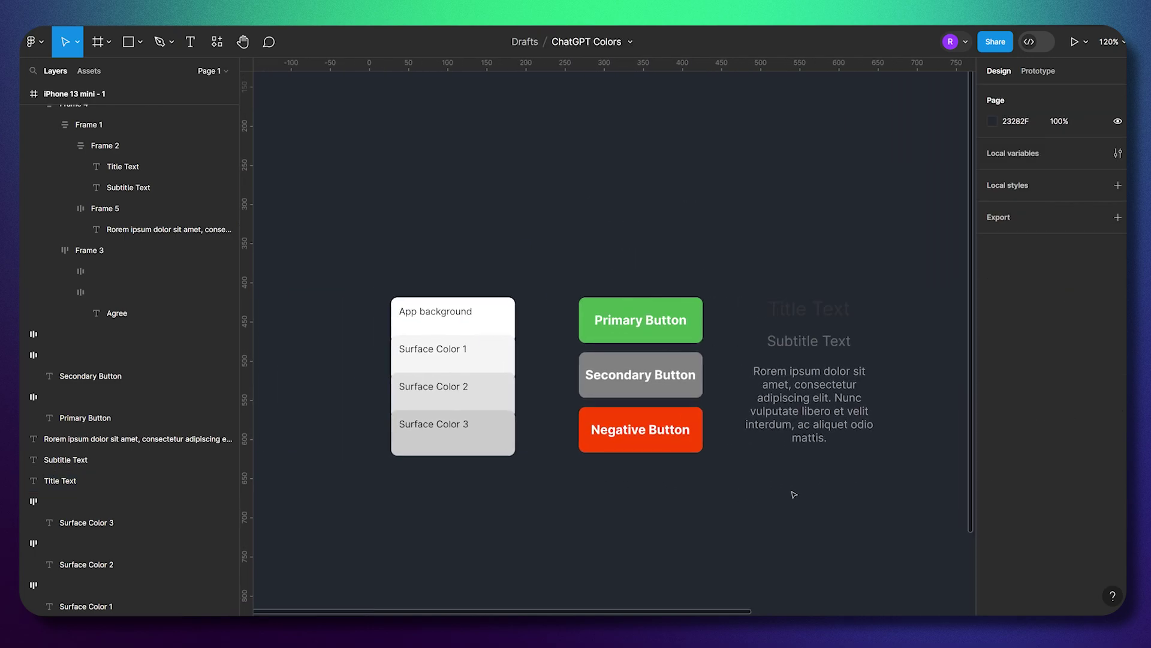
pyautogui.scroll(-3, 608, 489)
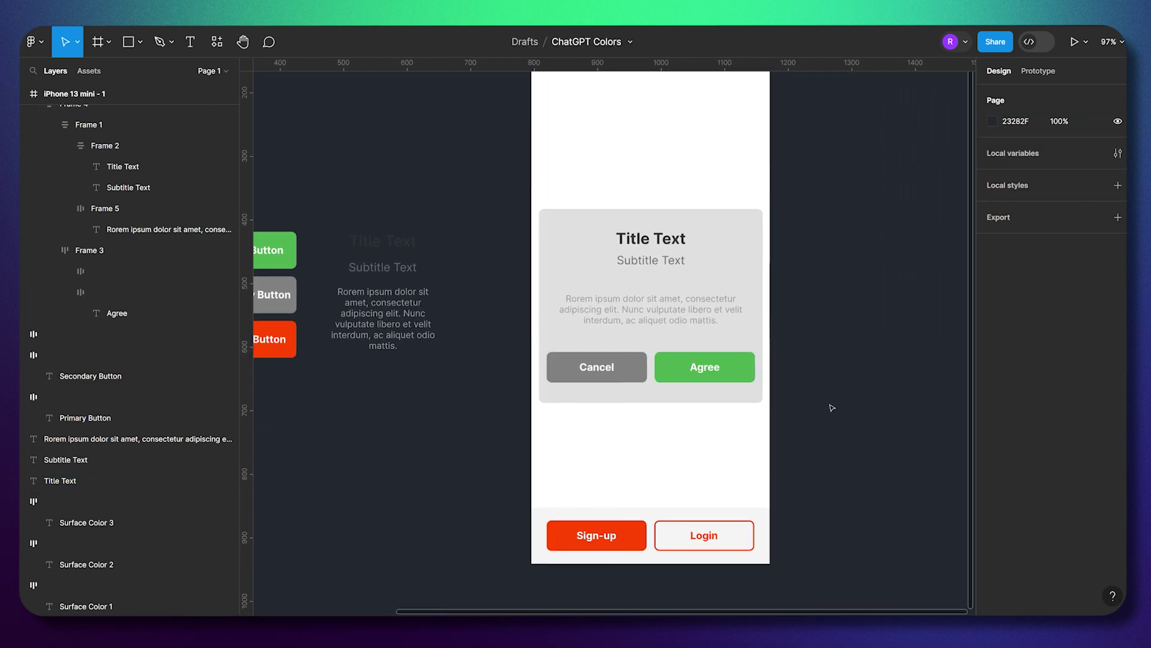
pyautogui.hscroll(-3, 817, 398)
pyautogui.doubleClick(780, 543)
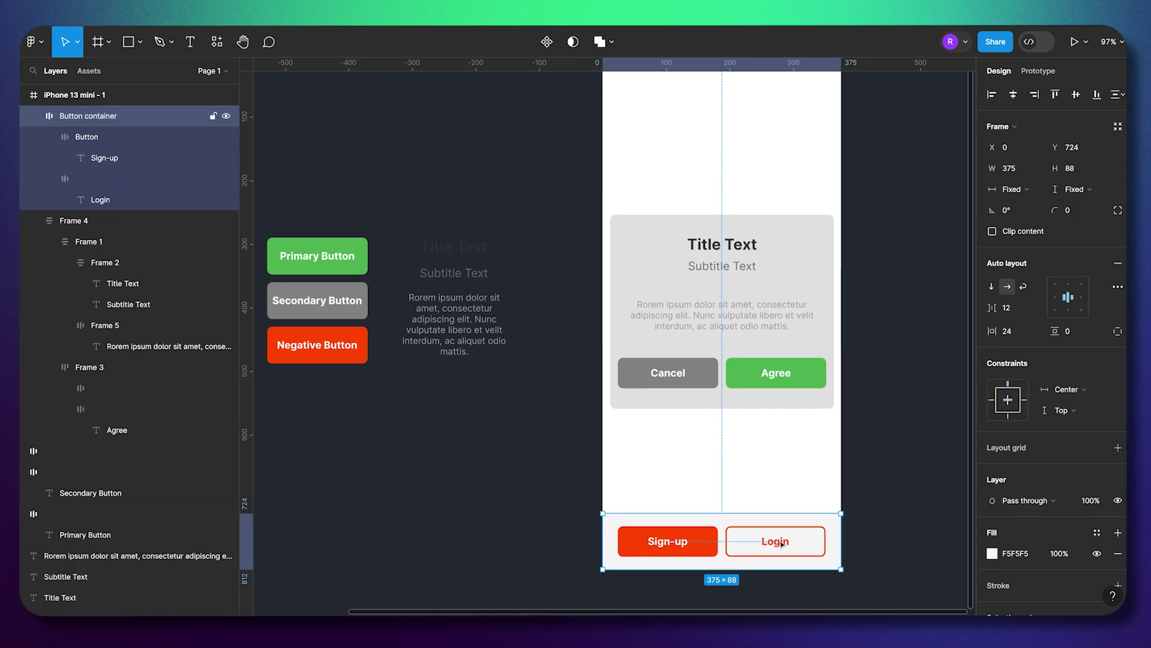
pyautogui.click(667, 541)
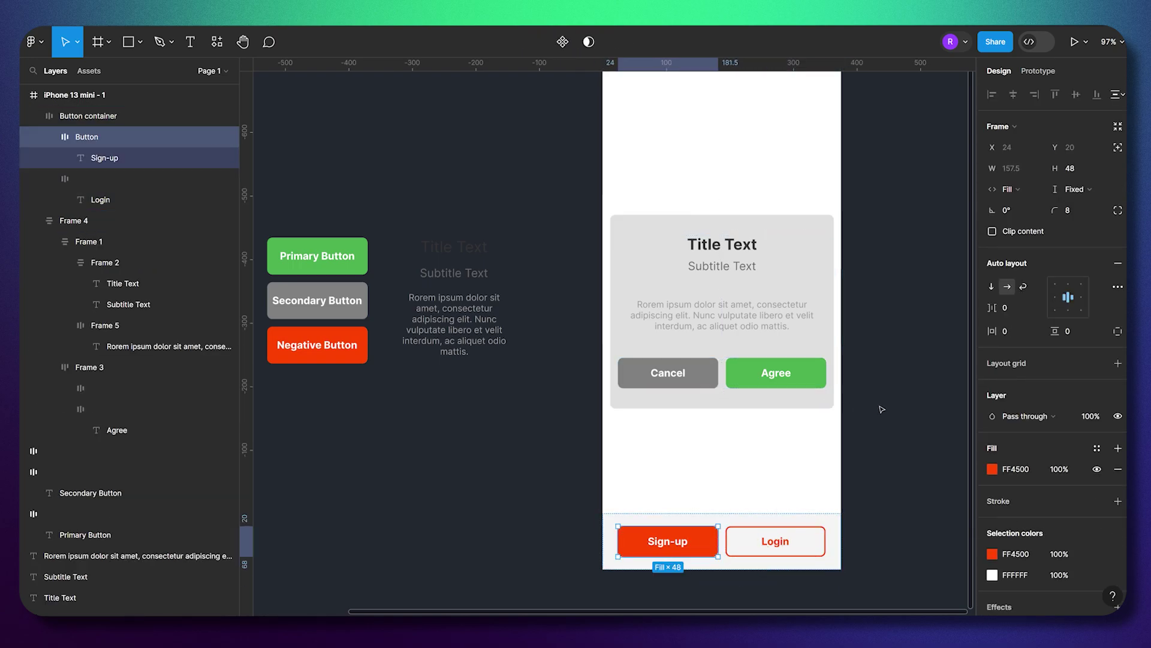
pyautogui.click(774, 462)
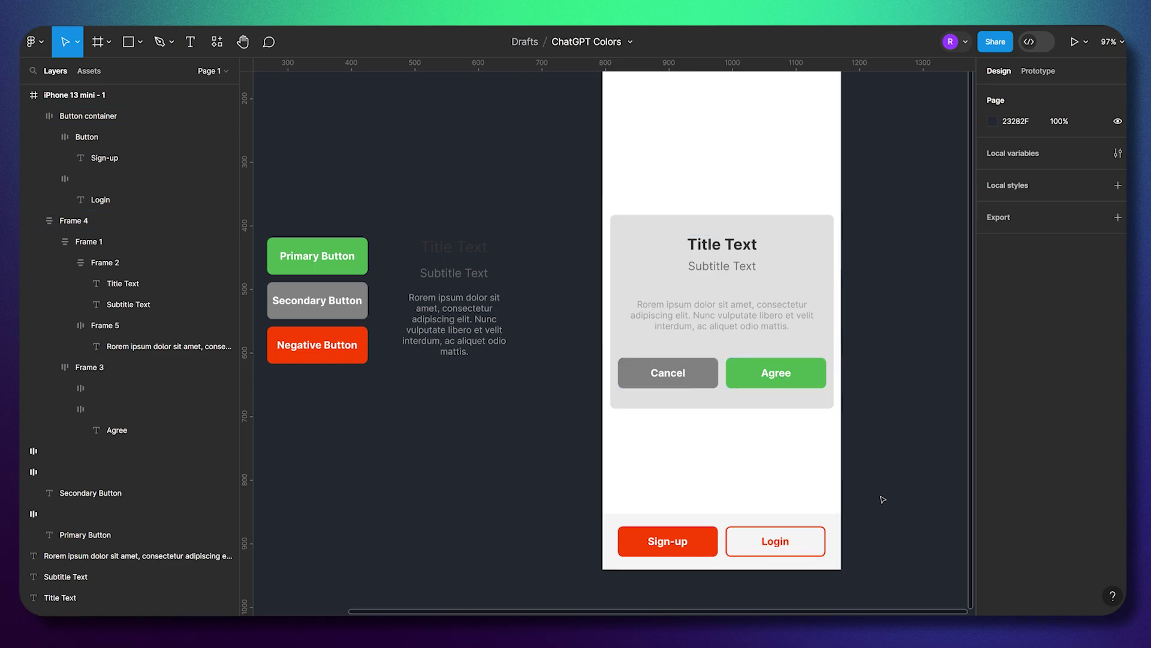
# Step: Inspect the text frames and selection colors inside the mockup's dialog card
pyautogui.scroll(-3, 898, 491)
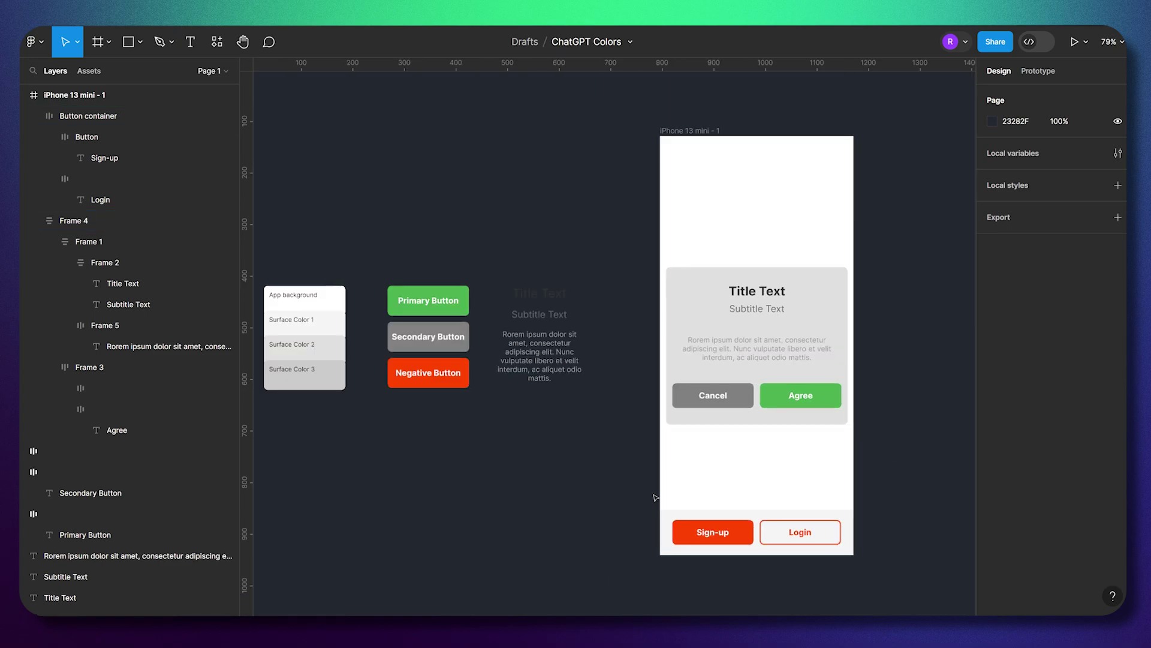
pyautogui.click(711, 313)
pyautogui.doubleClick(738, 359)
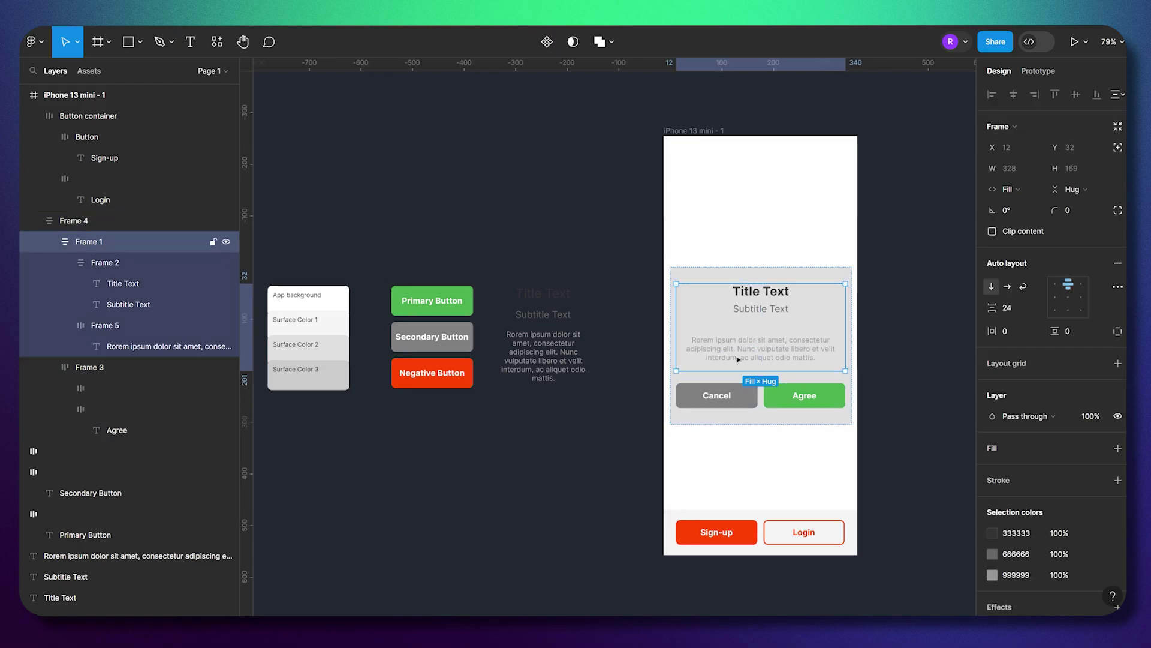
pyautogui.doubleClick(738, 359)
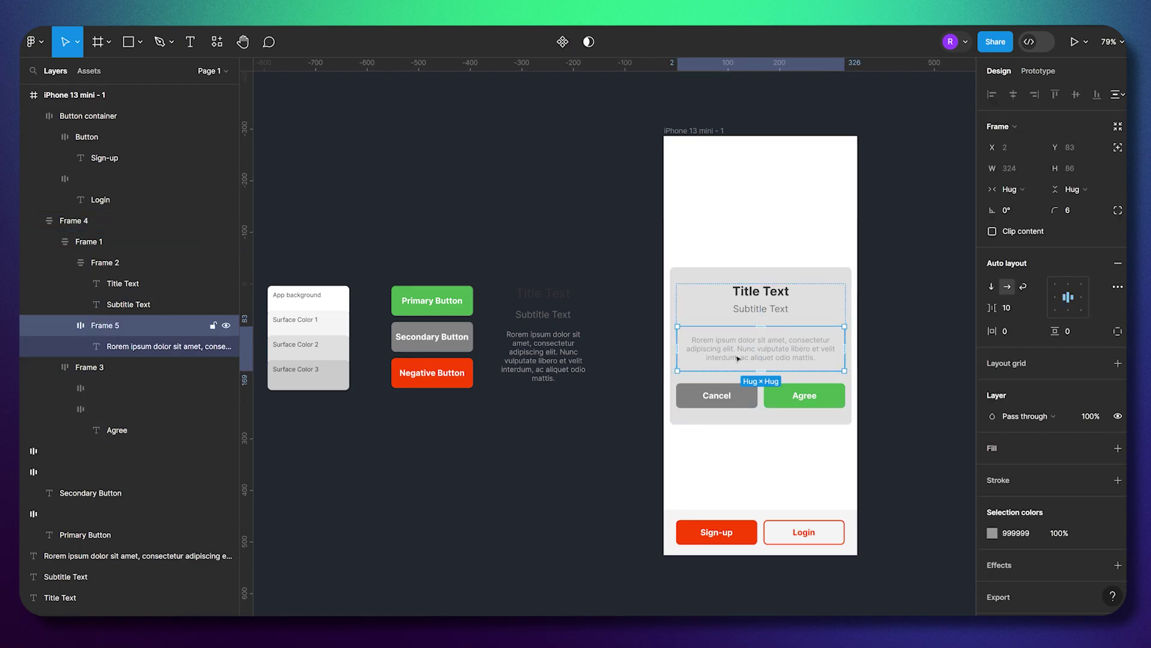
pyautogui.click(573, 439)
# Step: Circle the edges of the Surface Color 2 and Surface Color 3 swatches freehand with the Pencil tool
pyautogui.click(171, 41)
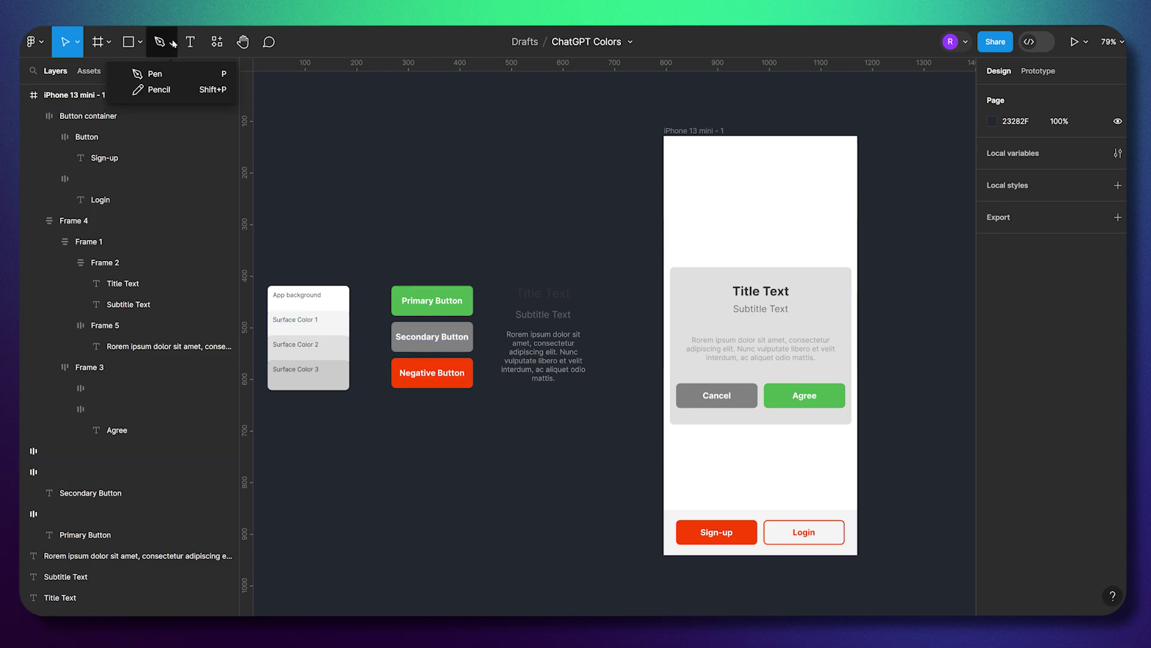
pyautogui.click(164, 90)
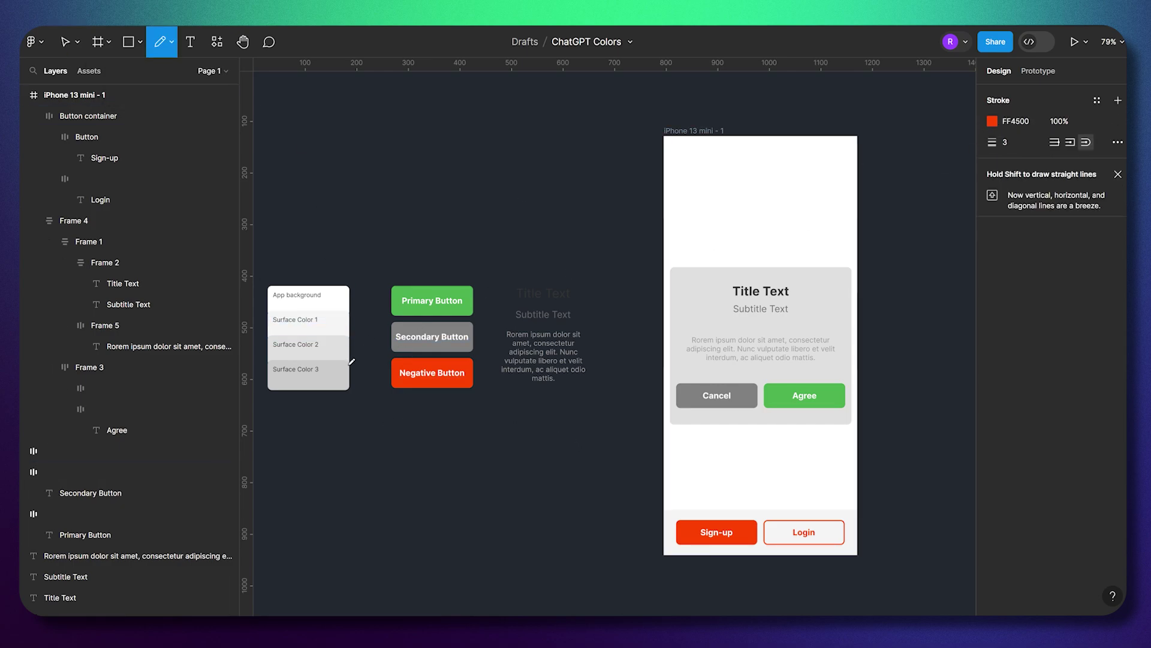
pyautogui.moveTo(357, 375)
pyautogui.mouseDown()
pyautogui.moveTo(357, 387)
pyautogui.moveTo(334, 355)
pyautogui.moveTo(359, 354)
pyautogui.mouseUp()
pyautogui.scroll(6, 309, 373)
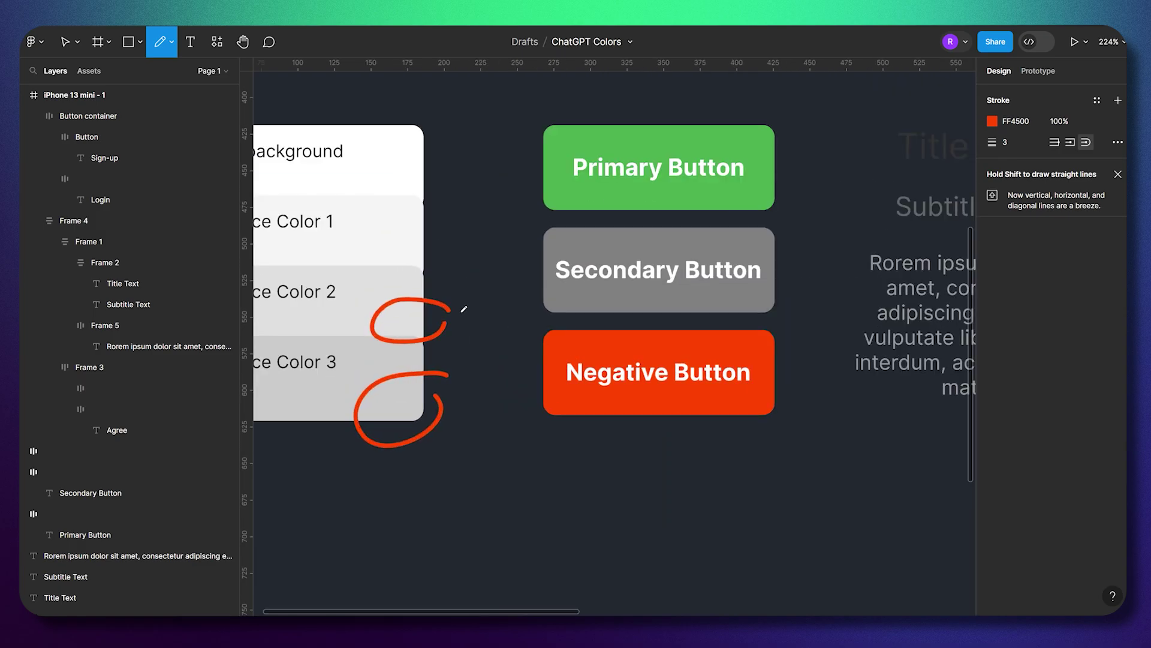
# Step: Try drawing a freehand arrow from the circled swatches toward the button samples, and undo its strokes
pyautogui.moveTo(455, 313); pyautogui.dragTo(561, 286)
pyautogui.moveTo(517, 283); pyautogui.dragTo(538, 297)
pyautogui.hotkey('ctrl', 'z')
pyautogui.hotkey('ctrl', 'z')
# Step: Draw a freehand bracket beside the circled swatches with an arrow leading to the body text sample
pyautogui.scroll(-5, 432, 367)
pyautogui.moveTo(443, 324)
pyautogui.mouseDown()
pyautogui.moveTo(455, 328)
pyautogui.moveTo(444, 420)
pyautogui.mouseUp()
pyautogui.moveTo(458, 397)
pyautogui.mouseDown()
pyautogui.moveTo(645, 417)
pyautogui.moveTo(656, 343)
pyautogui.moveTo(659, 352)
pyautogui.mouseUp()
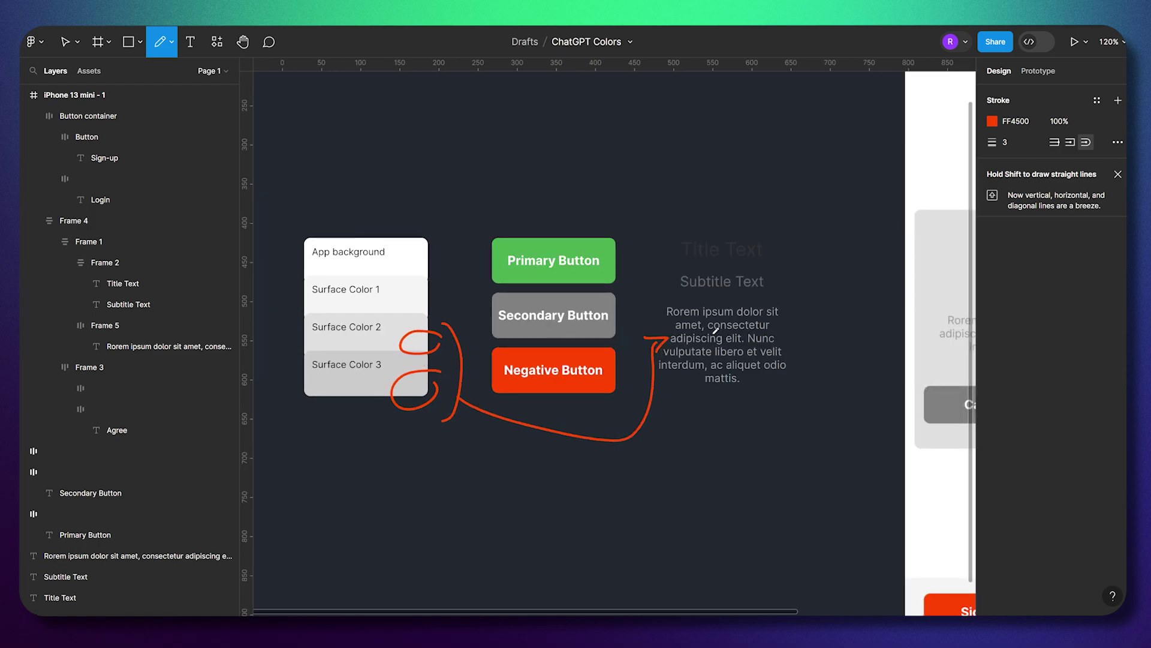
# Step: Undo all the pencil annotations around the swatches and leave the Pencil tool
pyautogui.hotkey('ctrl', 'z')
pyautogui.hotkey('ctrl', 'z')
pyautogui.hotkey('ctrl', 'z')
pyautogui.hotkey('ctrl', 'z')
pyautogui.hotkey('ctrl', 'z')
pyautogui.hscroll(8, 678, 424)
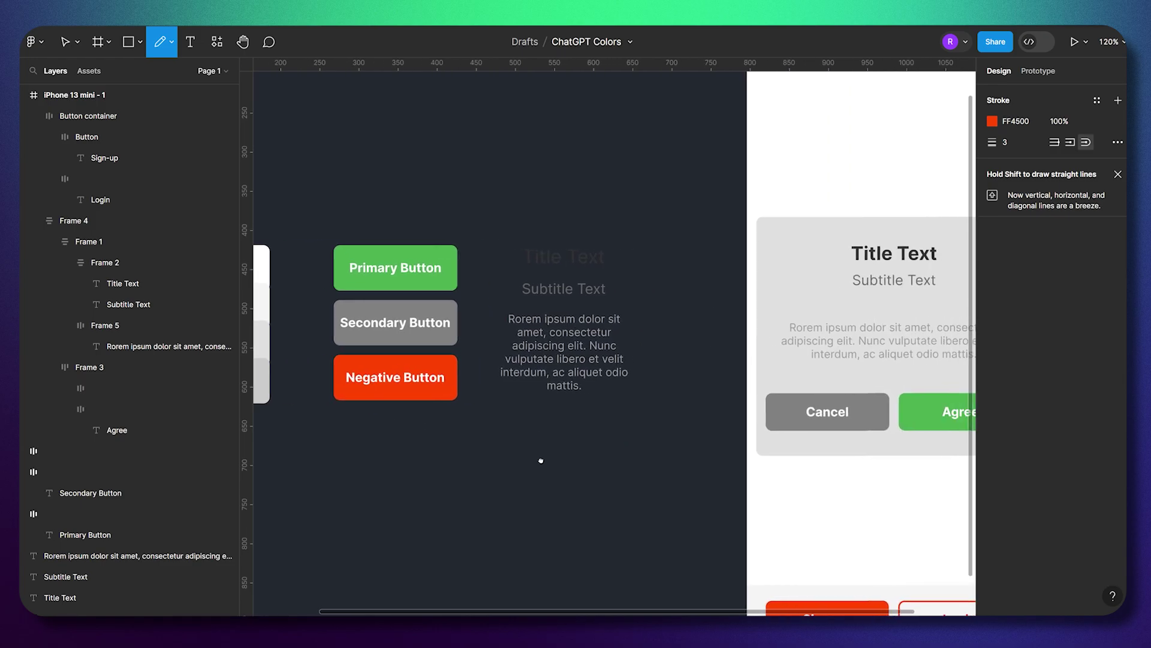
pyautogui.press('Escape')
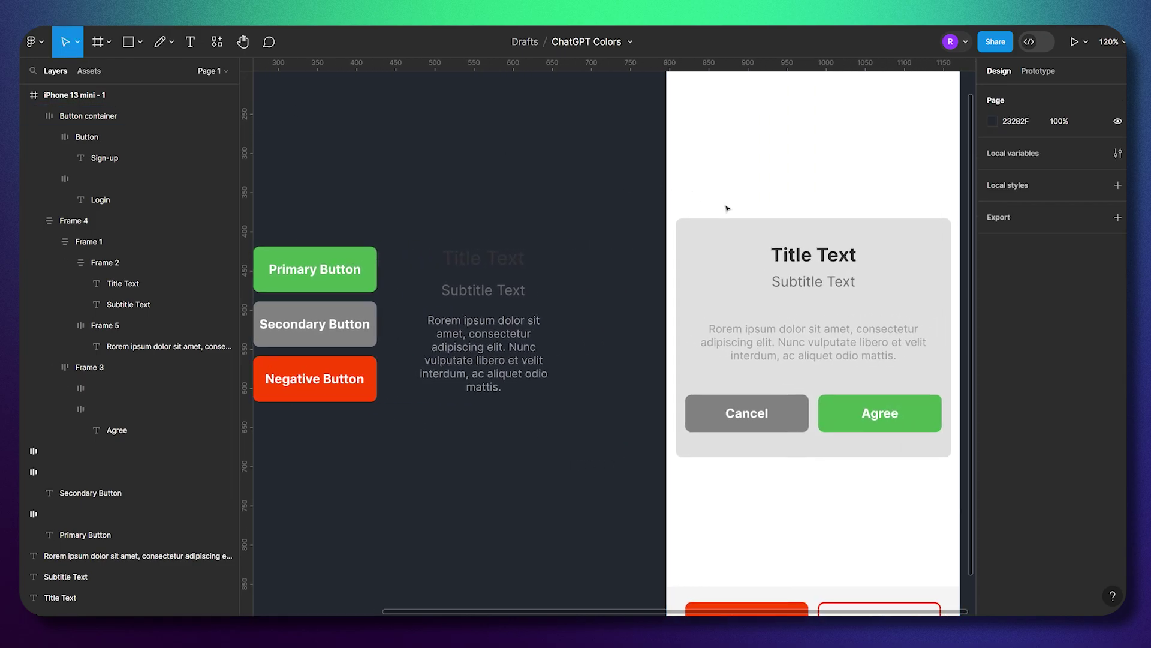
# Step: Darken the body text color in the mockup's card to 636363
pyautogui.hscroll(2, 603, 286)
pyautogui.scroll(-3, 602, 286)
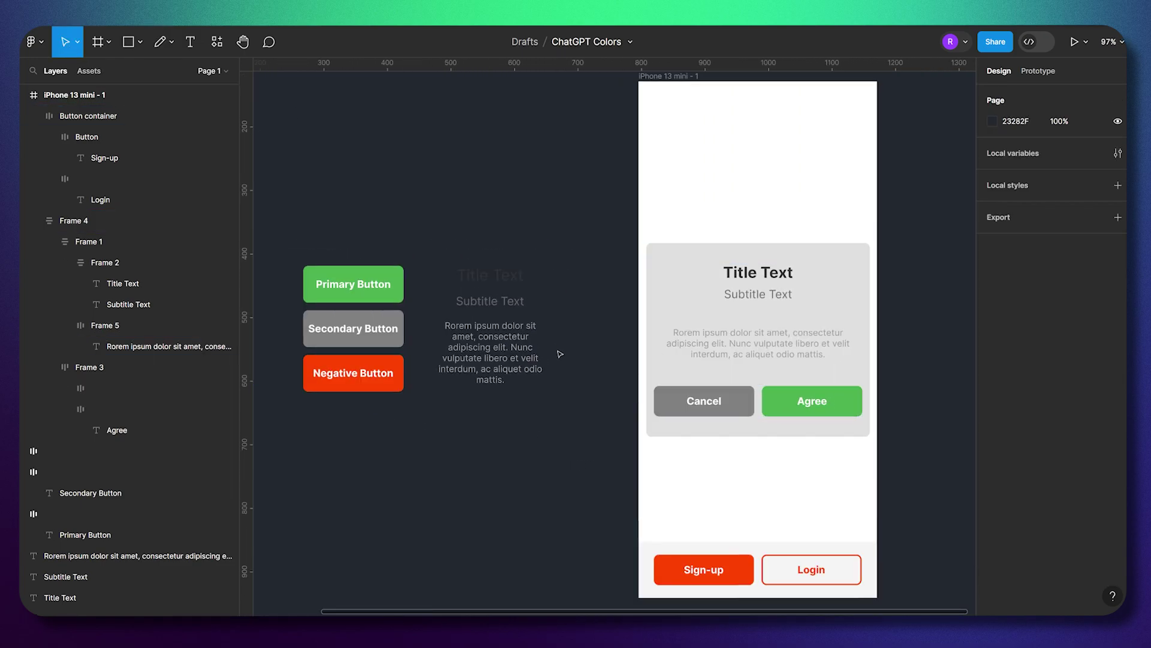
pyautogui.hscroll(-1, 636, 361)
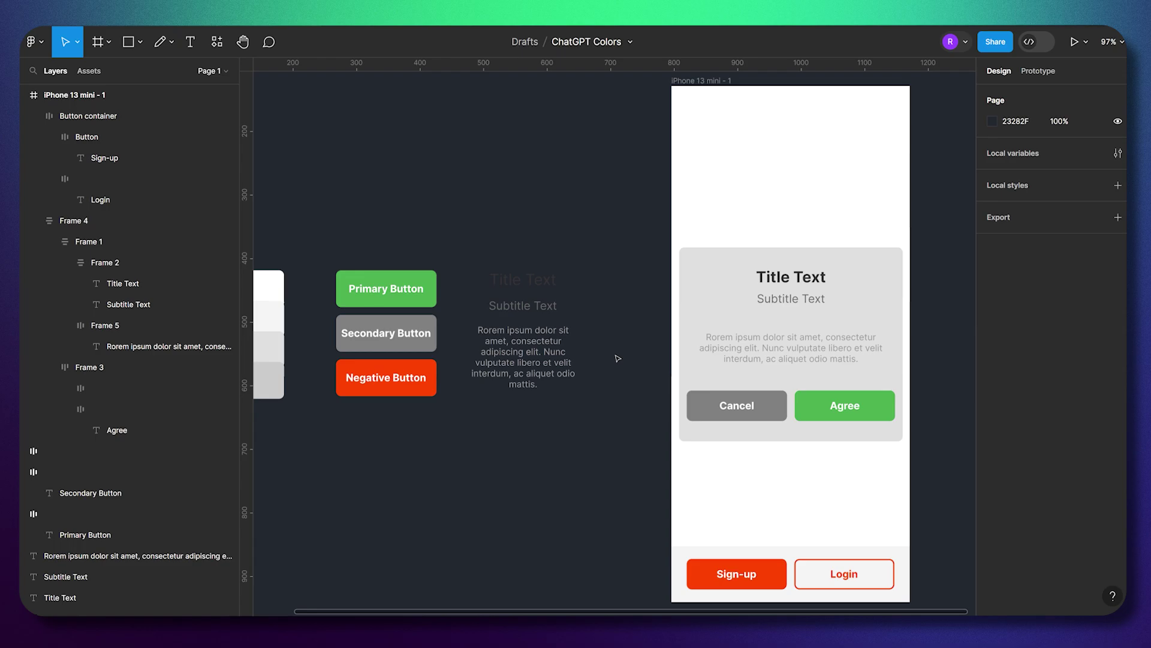
pyautogui.click(787, 352)
pyautogui.click(992, 533)
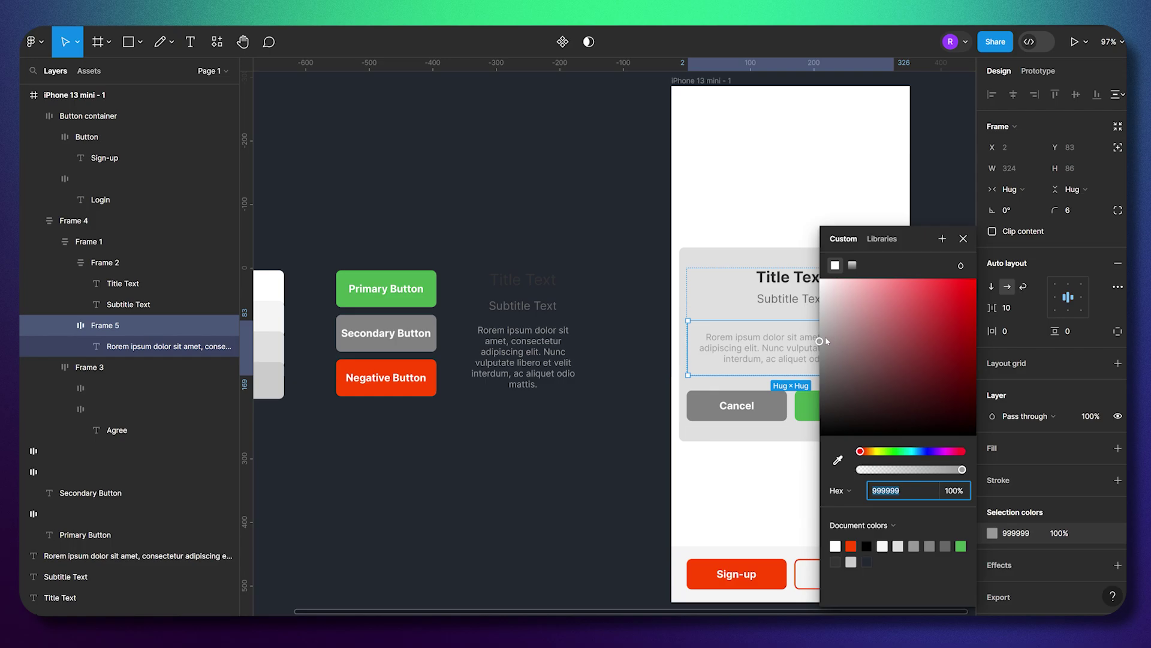
pyautogui.moveTo(826, 341); pyautogui.dragTo(819, 374)
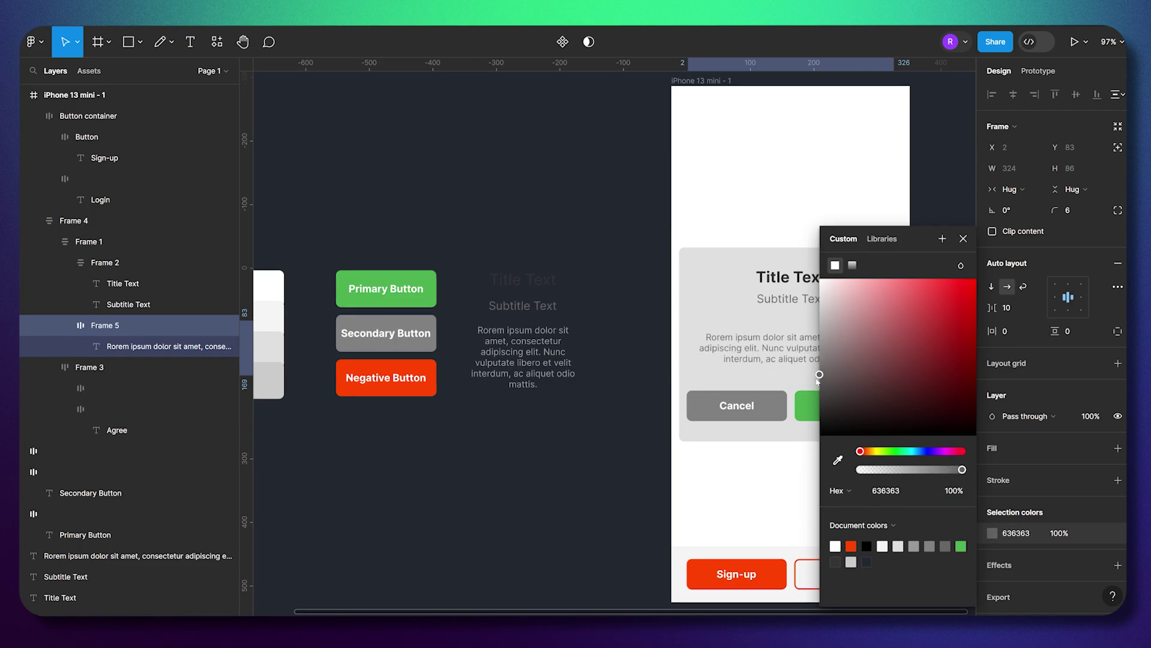
# Step: Darken the subtitle and title text colors in the mockup's card
pyautogui.click(782, 301)
pyautogui.click(993, 432)
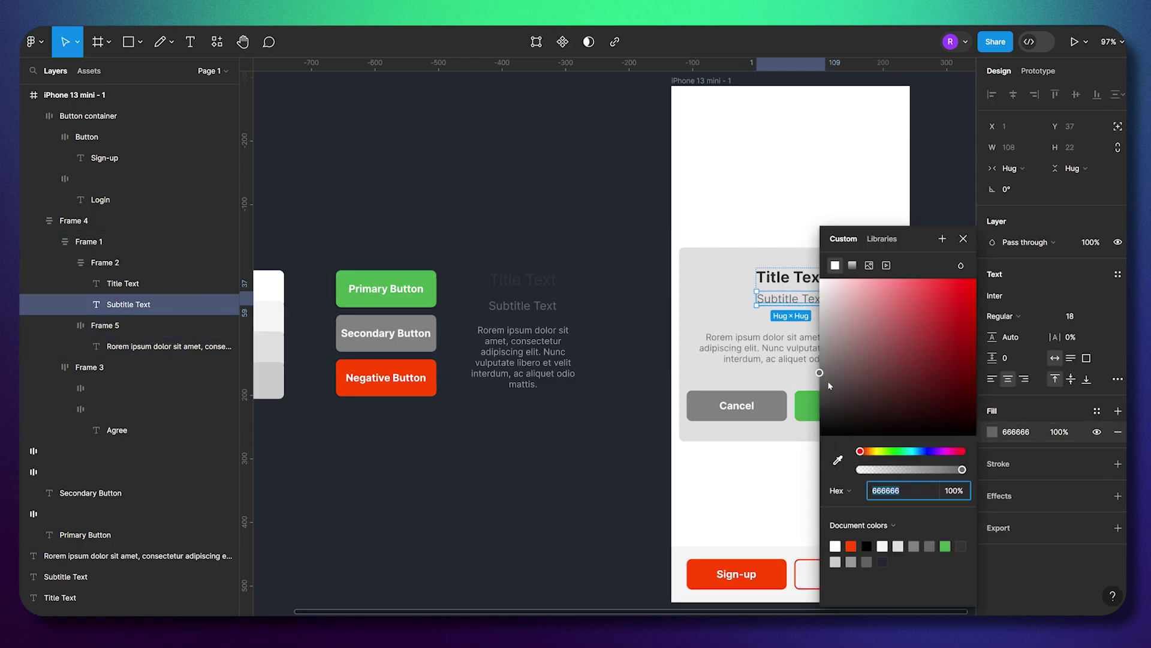
pyautogui.click(787, 277)
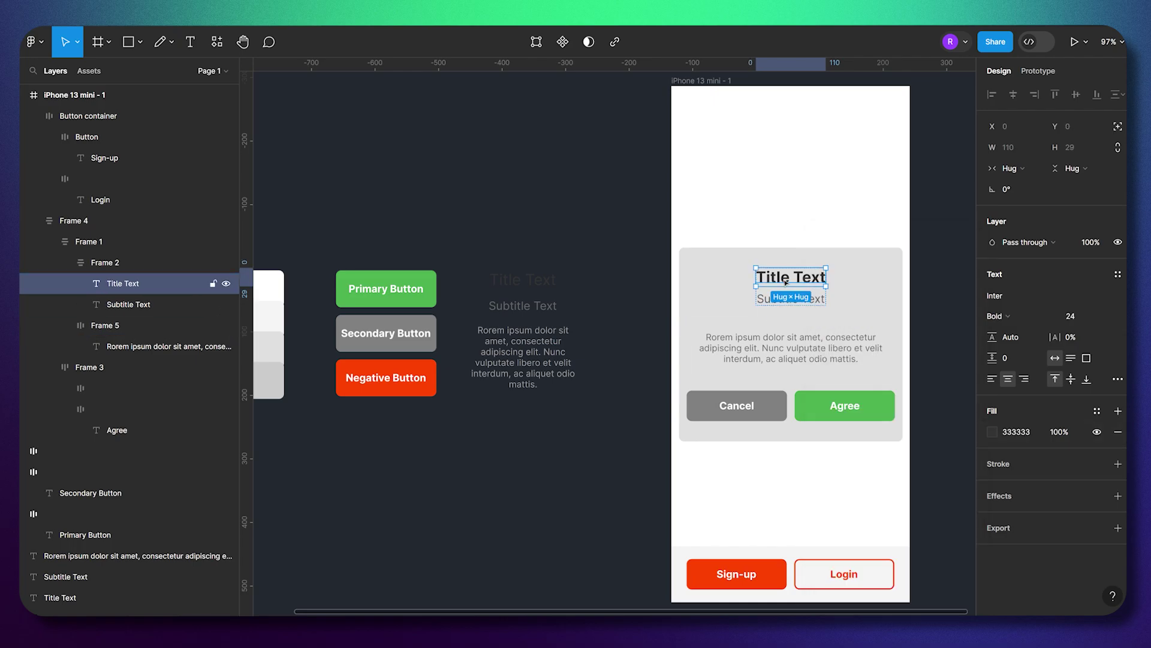
pyautogui.click(993, 432)
pyautogui.click(585, 496)
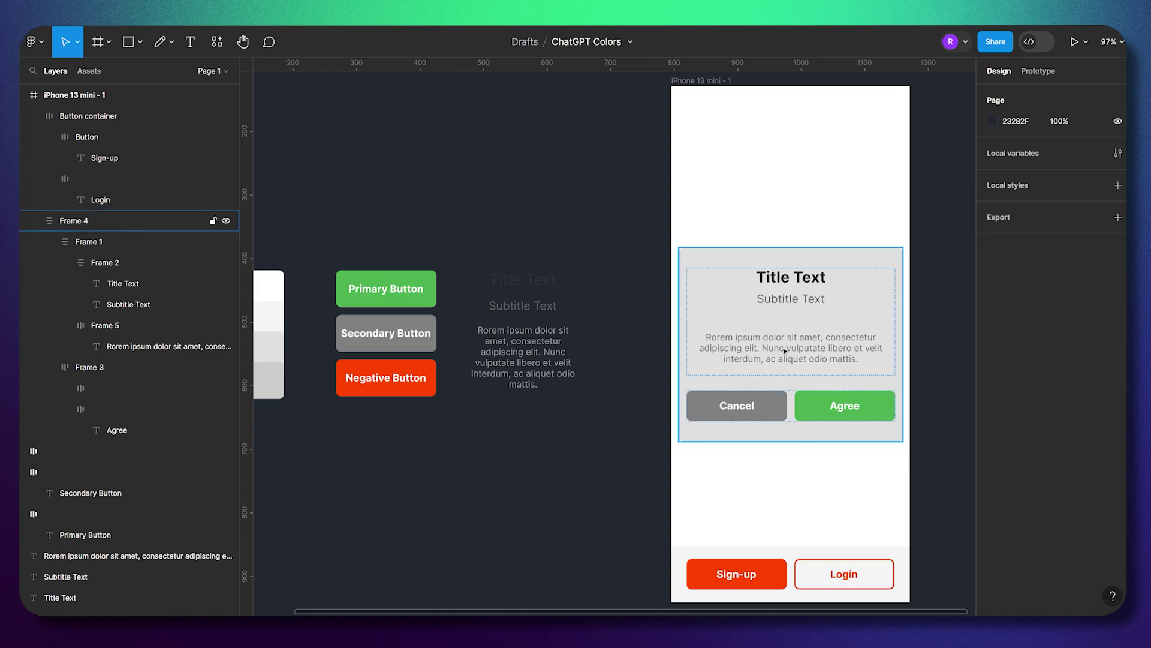
# Step: Set the dialog card's fill to CCCCCC by sampling the Surface Color 3 swatch
pyautogui.click(714, 384)
pyautogui.scroll(-2, 714, 384)
pyautogui.click(992, 553)
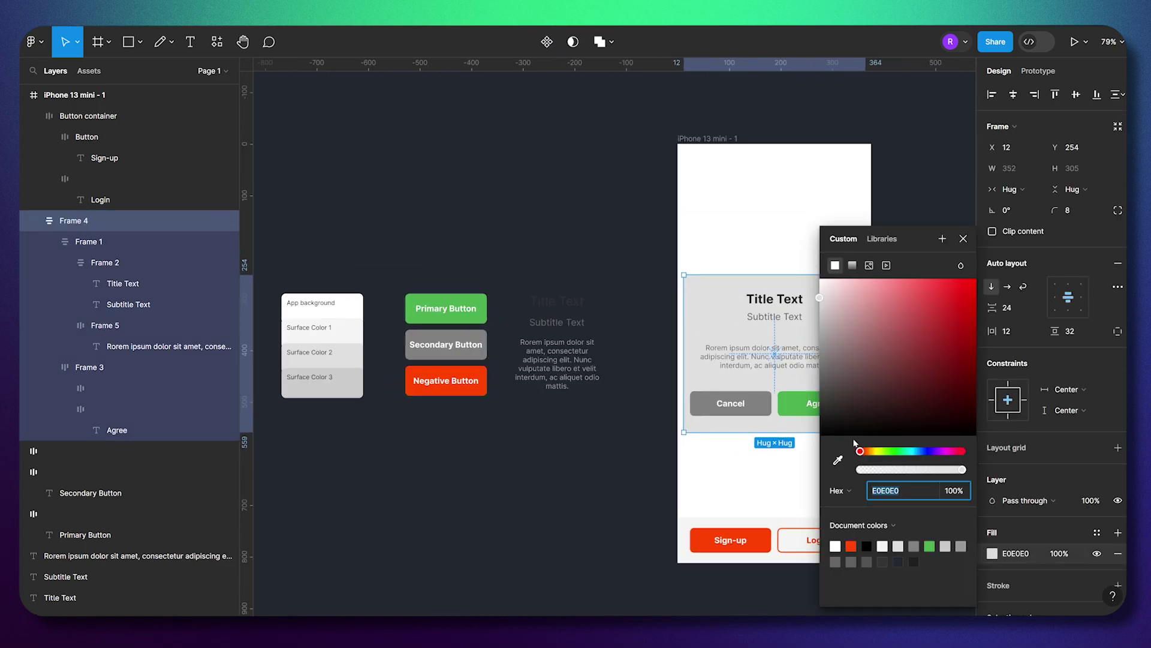
pyautogui.click(838, 460)
pyautogui.click(358, 391)
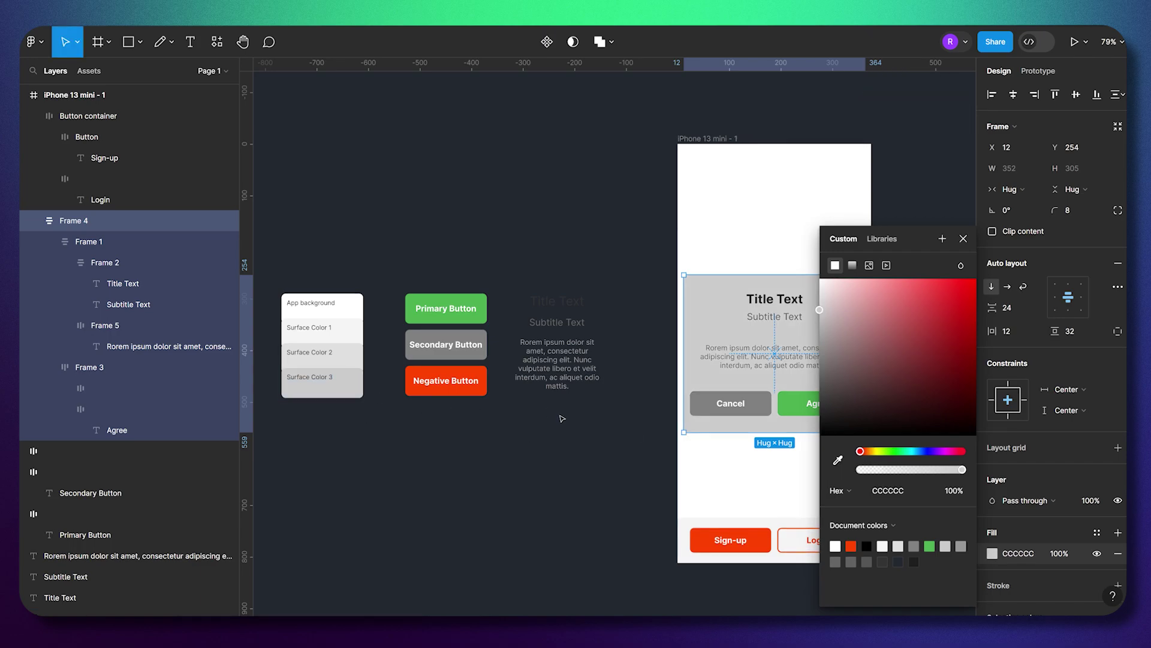
pyautogui.click(571, 436)
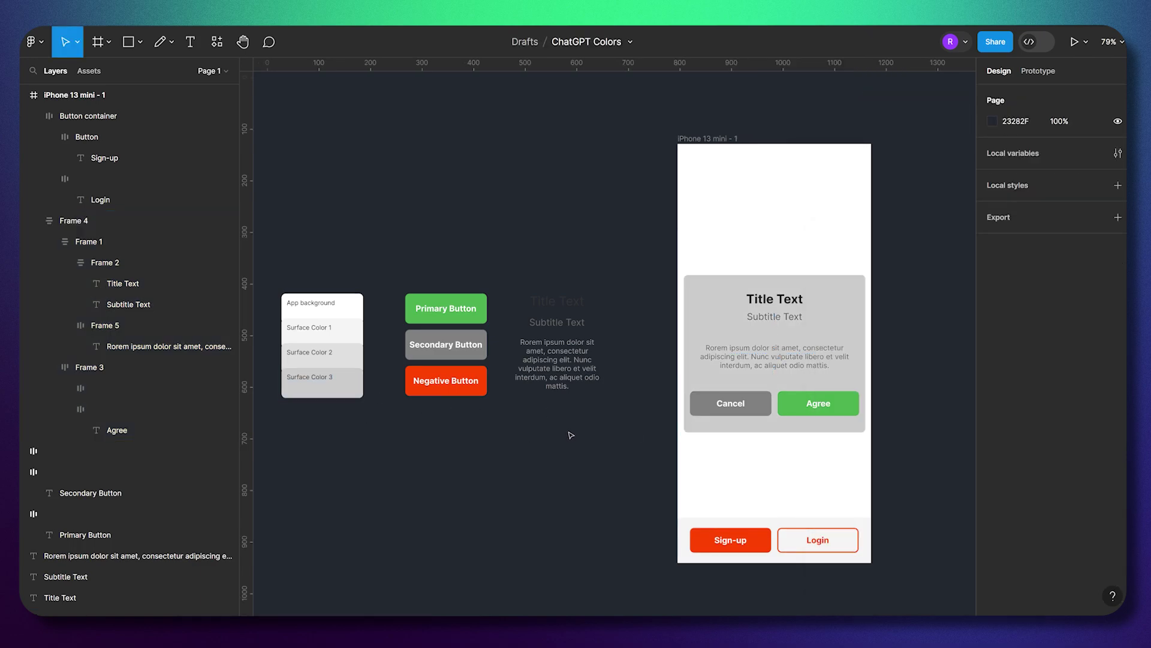
# Step: Check the dialog card's fill color
pyautogui.click(697, 309)
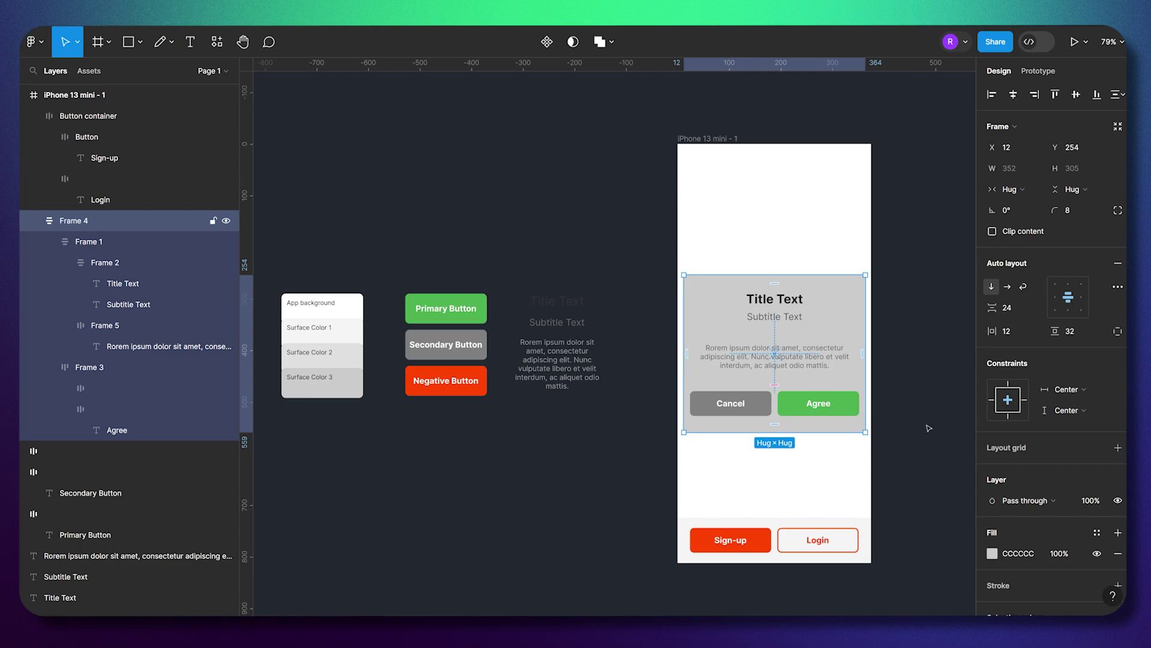
pyautogui.click(993, 553)
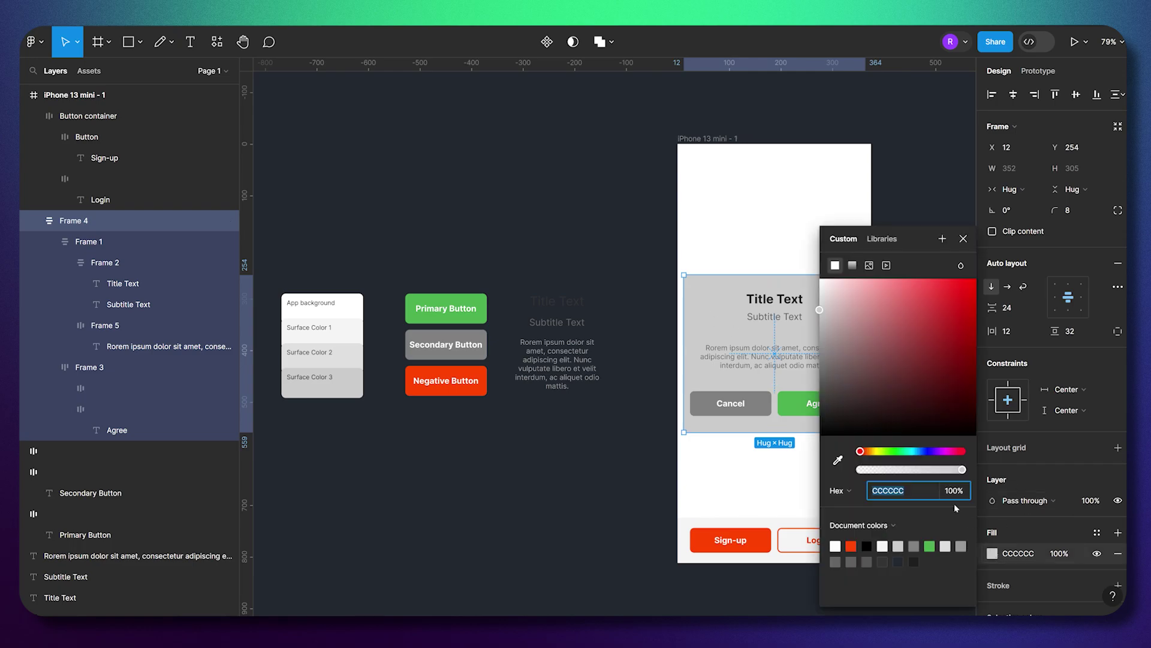
pyautogui.click(601, 407)
# Step: Duplicate the dialog card, place the copy at Y 29 and fill it with the sampled Surface Color 2
pyautogui.click(709, 317)
pyautogui.hotkey('ctrl', 'd')
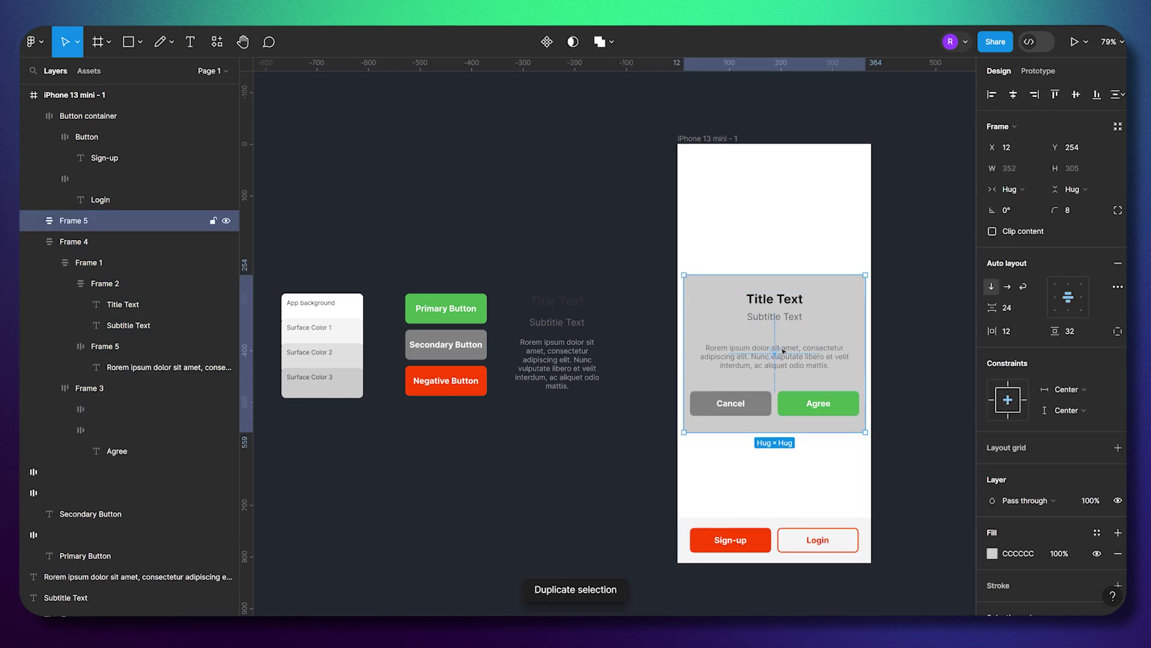
pyautogui.press('i')
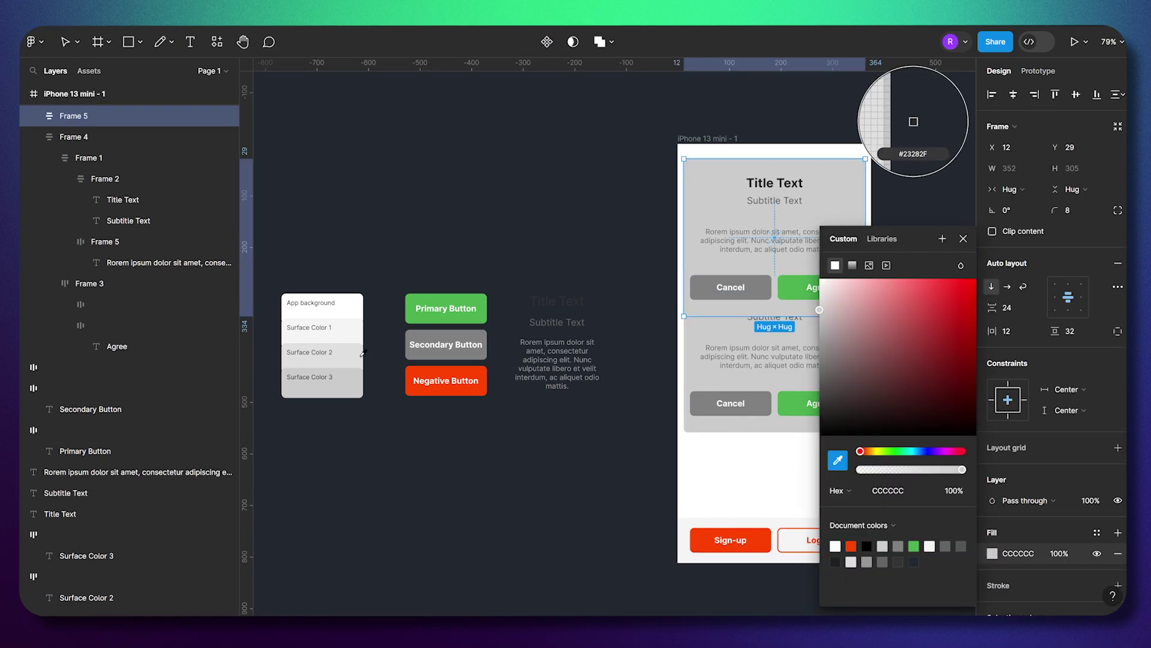
pyautogui.click(322, 358)
pyautogui.click(902, 300)
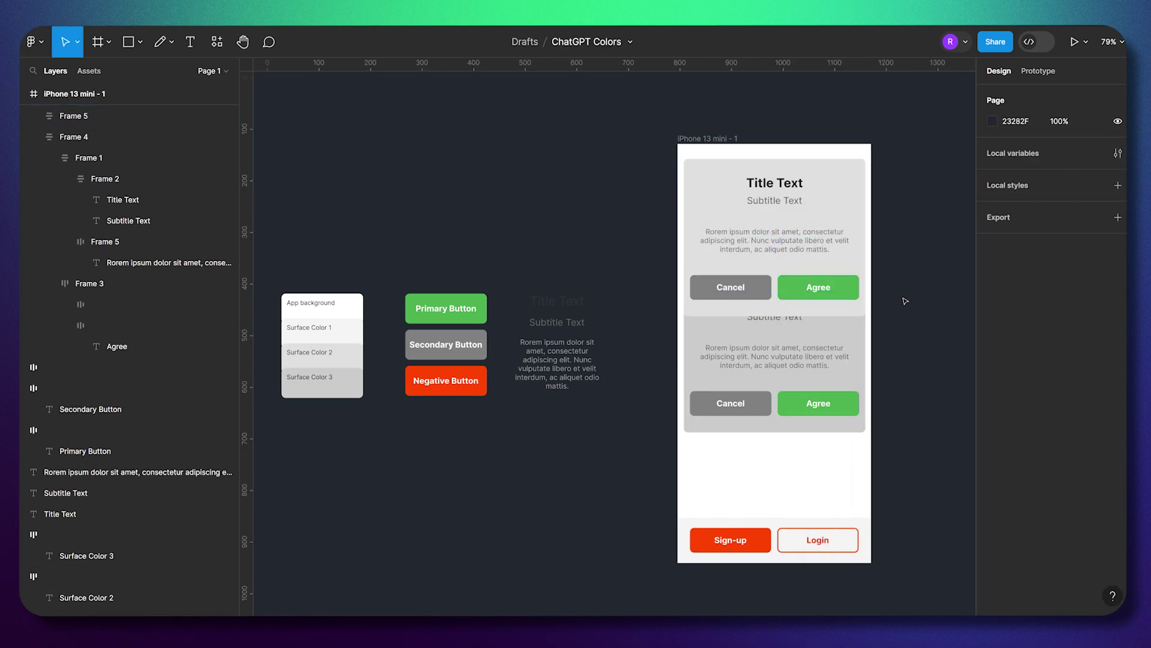
# Step: Move the duplicate card down to Y 53, overlapping the original card
pyautogui.click(864, 255)
pyautogui.hotkey('shift', 'Down')
pyautogui.hotkey('shift', 'Down')
pyautogui.hotkey('shift', 'Down')
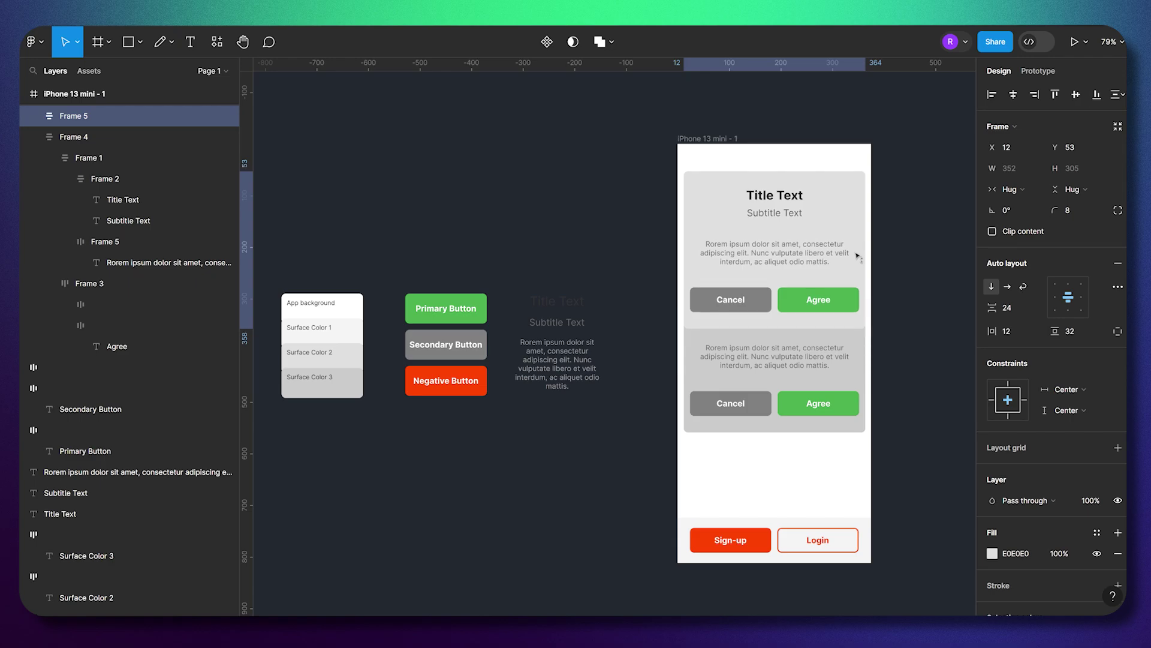
pyautogui.click(939, 285)
pyautogui.click(859, 242)
pyautogui.press('Escape')
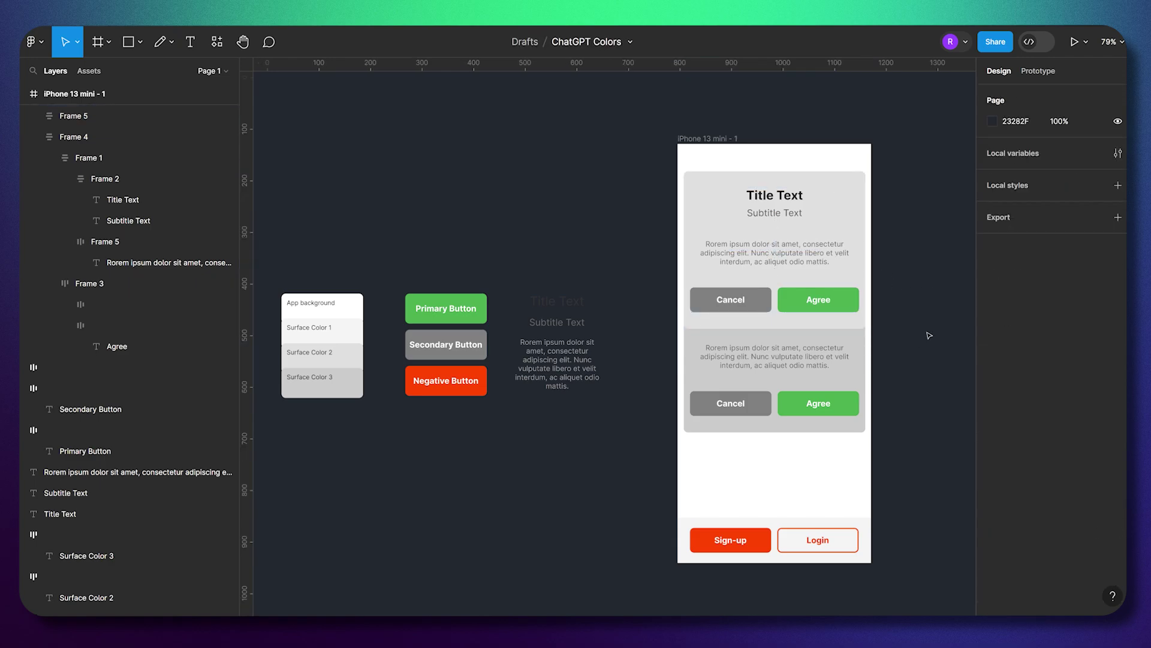
# Step: Darken the duplicate card's fill slightly to compare it with the original, and delete the duplicate
pyautogui.click(859, 241)
pyautogui.press('i')
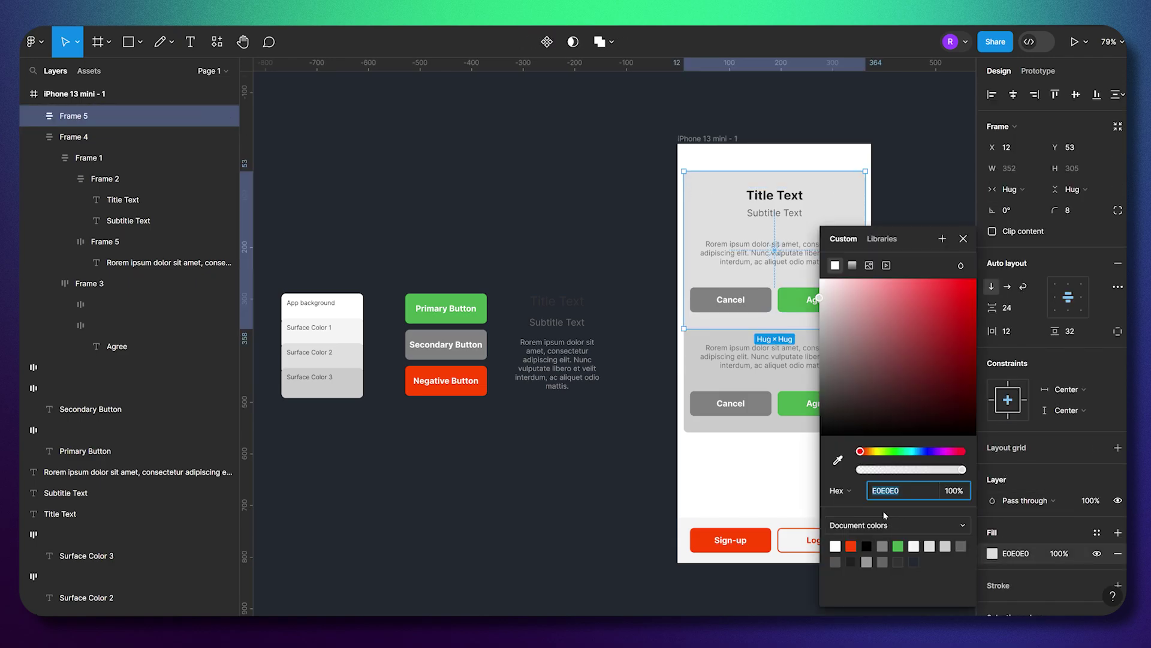
pyautogui.click(820, 304)
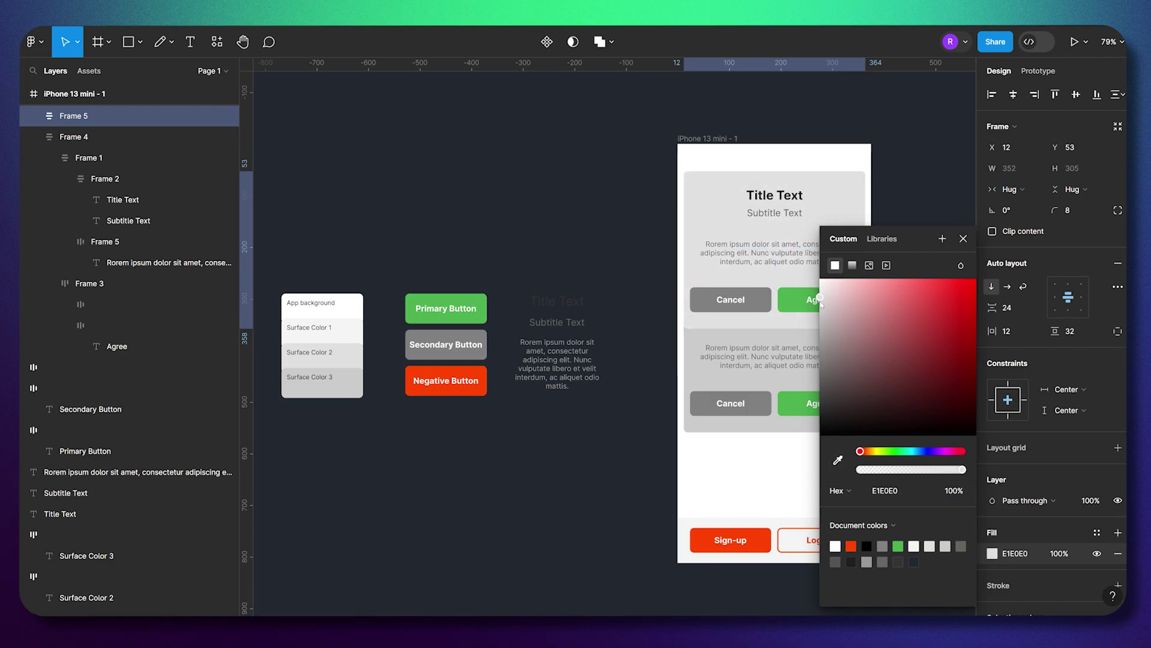
pyautogui.moveTo(820, 302); pyautogui.dragTo(820, 304)
pyautogui.click(913, 211)
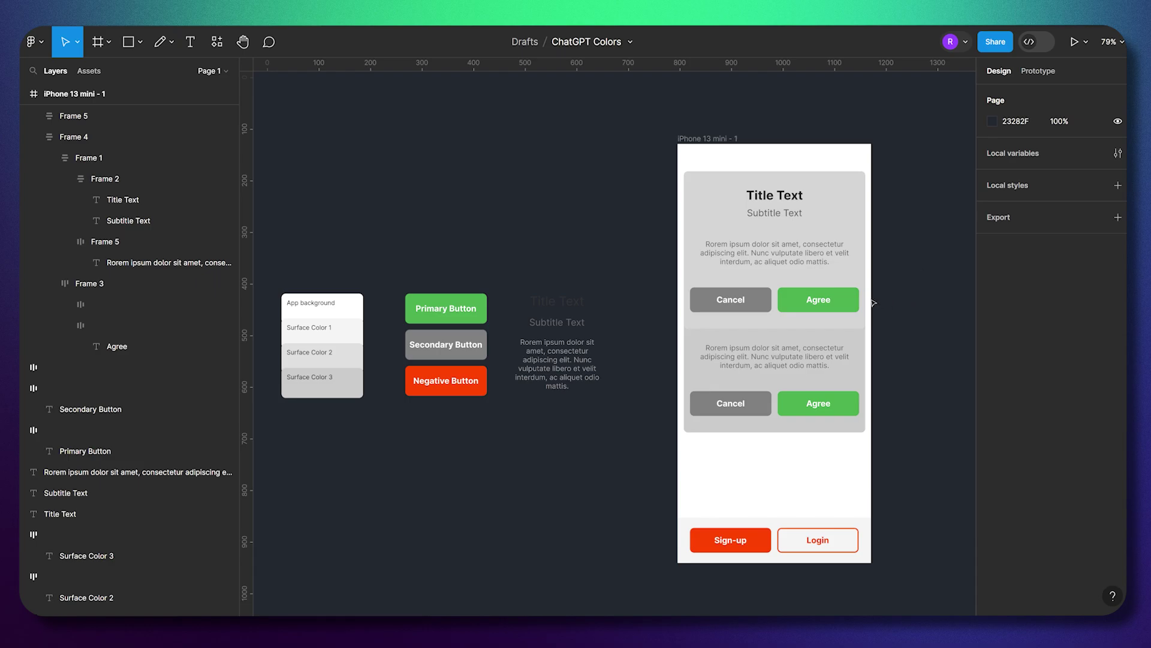
pyautogui.click(845, 317)
pyautogui.press('Delete')
# Step: Add a fill to the frame around the card's body text, sampling its color from the Surface Color 2 swatch
pyautogui.doubleClick(810, 348)
pyautogui.doubleClick(810, 348)
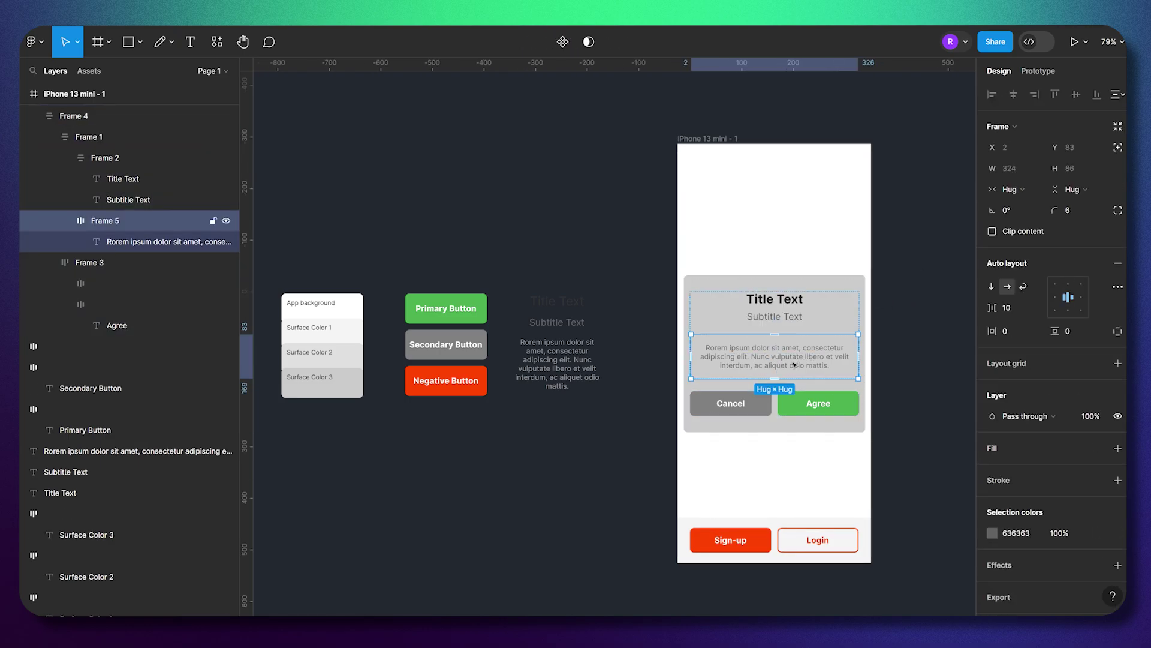
pyautogui.scroll(4, 754, 338)
pyautogui.click(1117, 448)
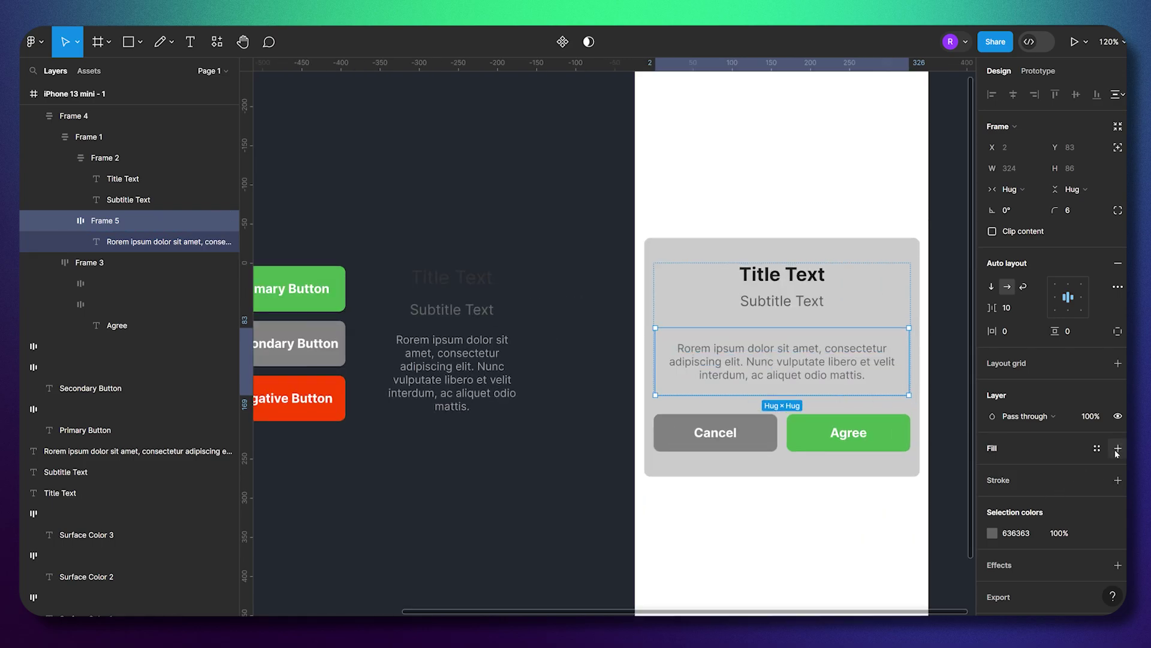
pyautogui.scroll(-4, 942, 457)
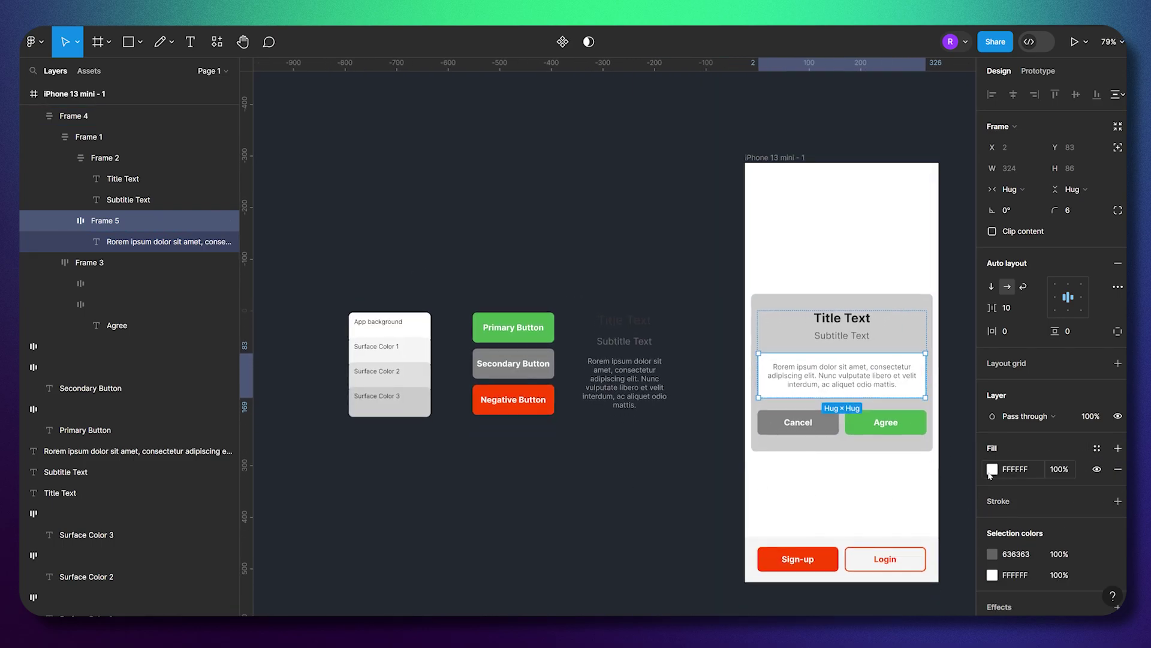
pyautogui.click(992, 469)
pyautogui.click(839, 460)
pyautogui.click(424, 367)
pyautogui.click(794, 462)
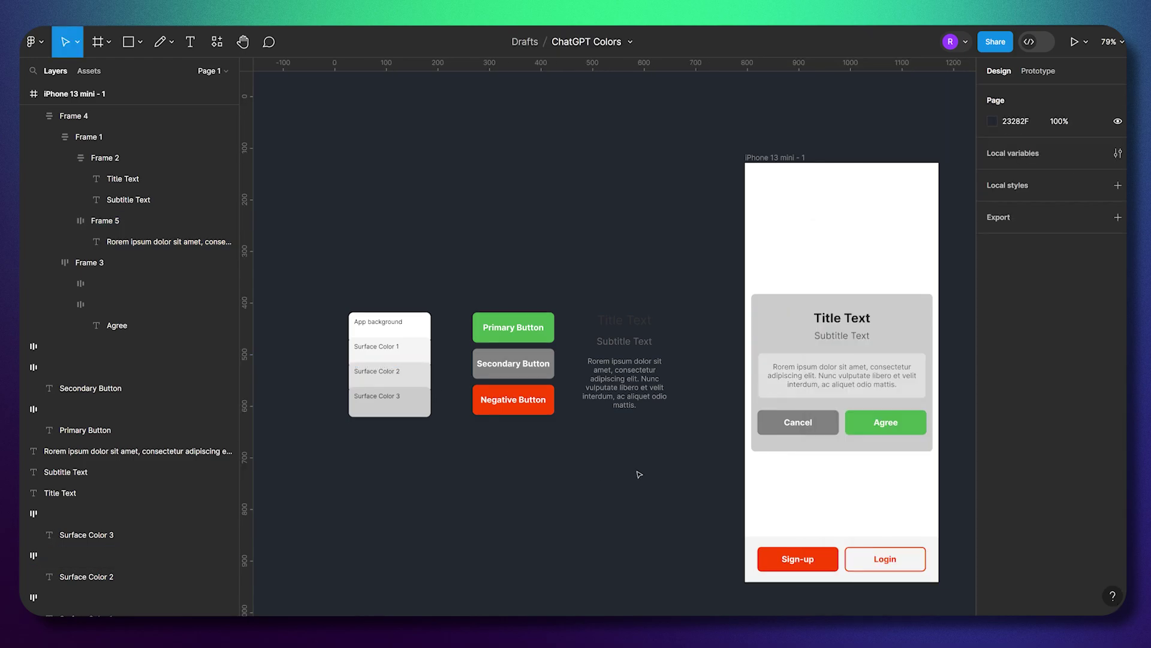
pyautogui.hscroll(2, 793, 462)
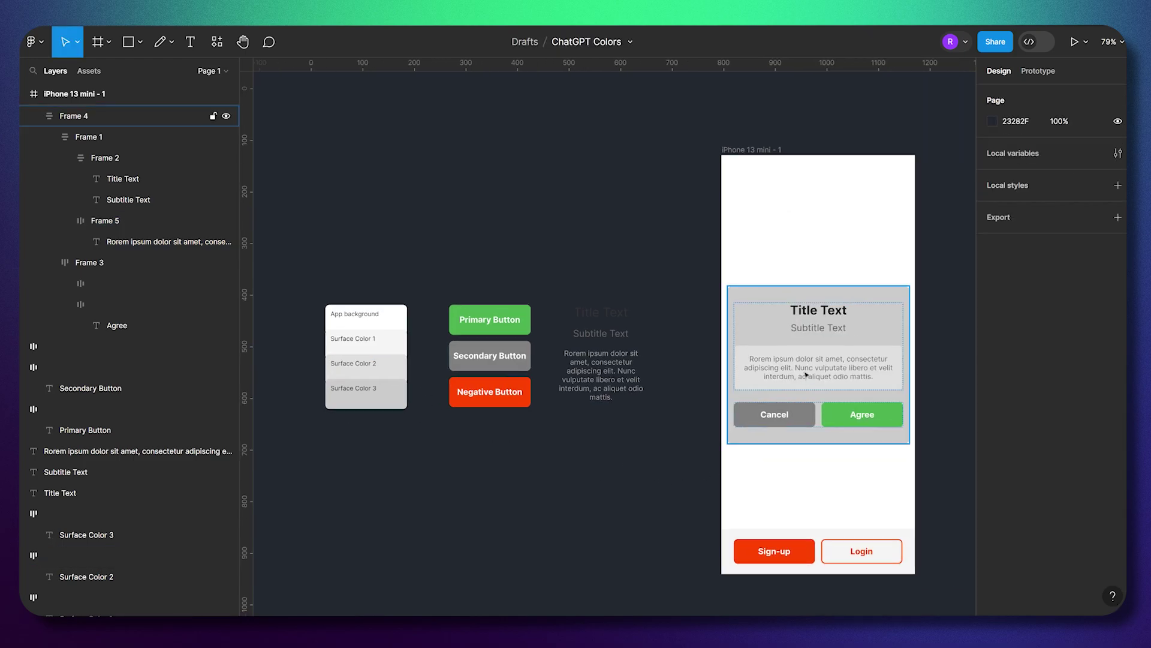